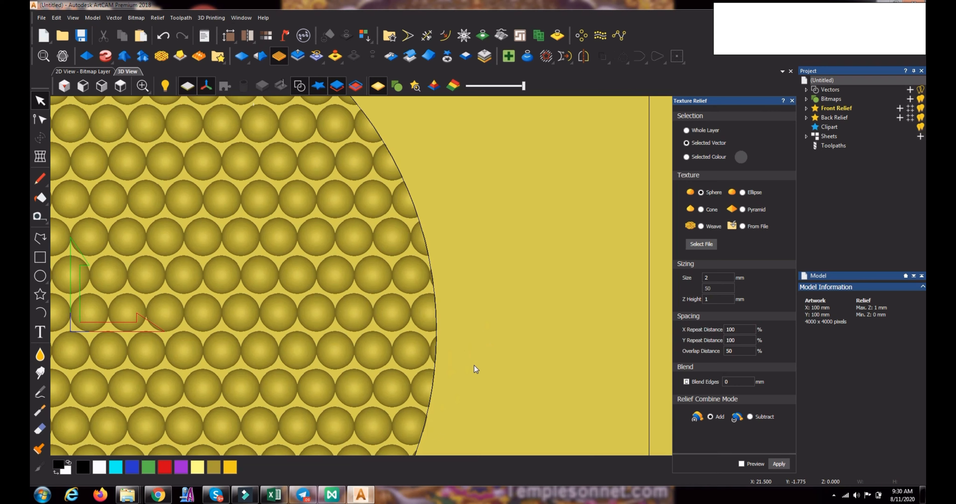
Examine how the sphere texture is cut off along the circle's edge.
{"action": "left_click_drag", "start_coordinate": [474, 365], "coordinate": [289, 262]}
{"action": "left_click_drag", "start_coordinate": [453, 381], "coordinate": [424, 270]}
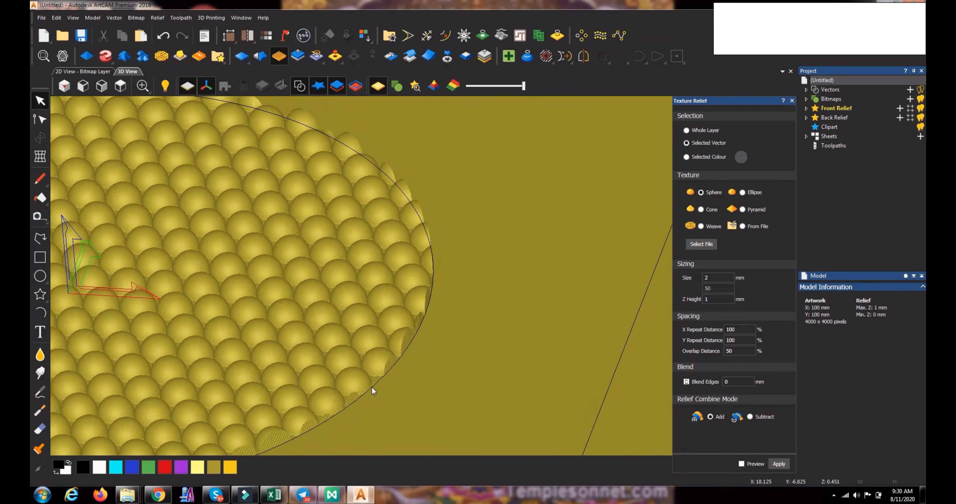
{"action": "scroll", "coordinate": [370, 397], "scroll_direction": "up", "scroll_amount": 5}
{"action": "left_click_drag", "start_coordinate": [372, 391], "coordinate": [516, 393]}
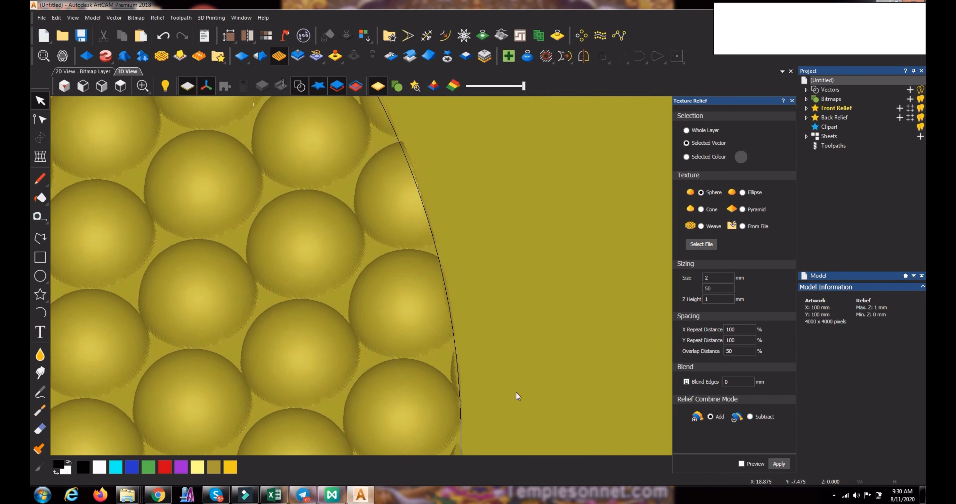
{"action": "scroll", "coordinate": [451, 358], "scroll_direction": "down", "scroll_amount": 5}
{"action": "left_click_drag", "start_coordinate": [332, 331], "coordinate": [316, 344]}
{"action": "scroll", "coordinate": [315, 343], "scroll_direction": "up", "scroll_amount": 4}
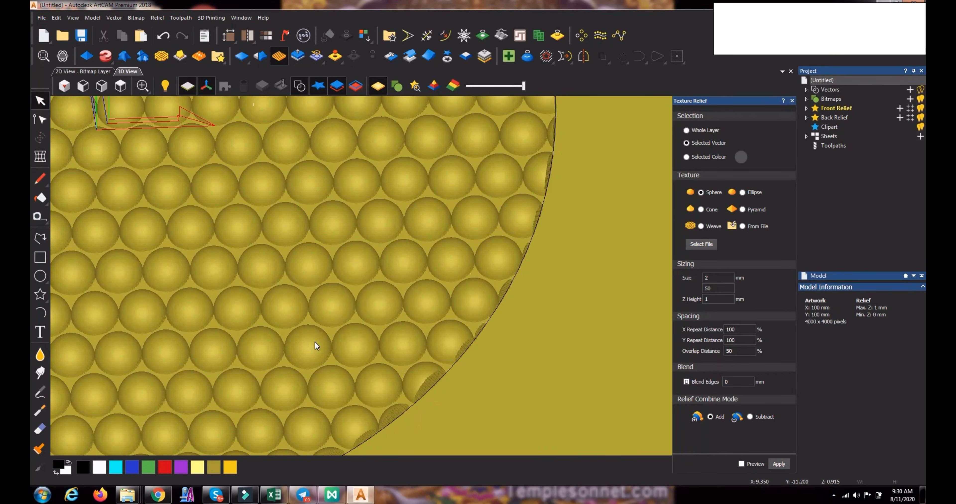
{"action": "scroll", "coordinate": [315, 342], "scroll_direction": "up", "scroll_amount": 4}
{"action": "scroll", "coordinate": [315, 342], "scroll_direction": "down", "scroll_amount": 4}
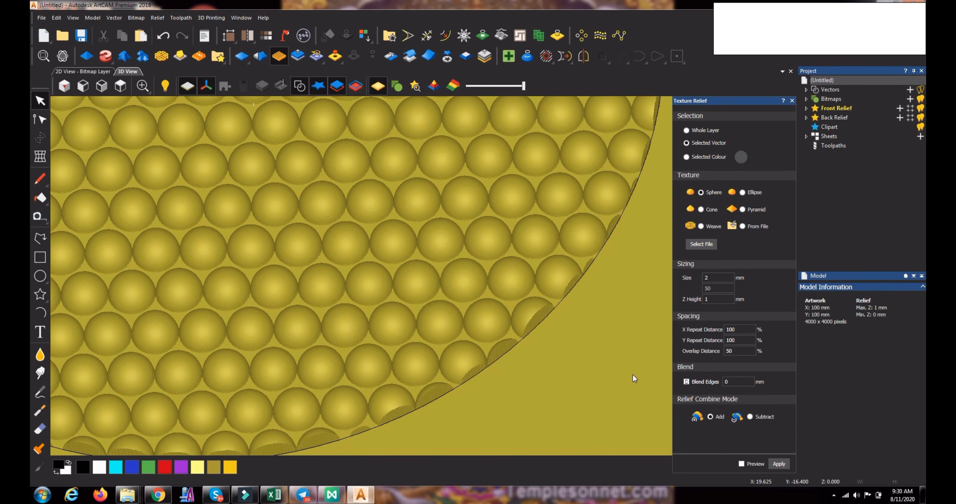
Undo the sphere texture and reapply it inside the circle with edges blended by 1 mm.
{"action": "left_click", "coordinate": [162, 37]}
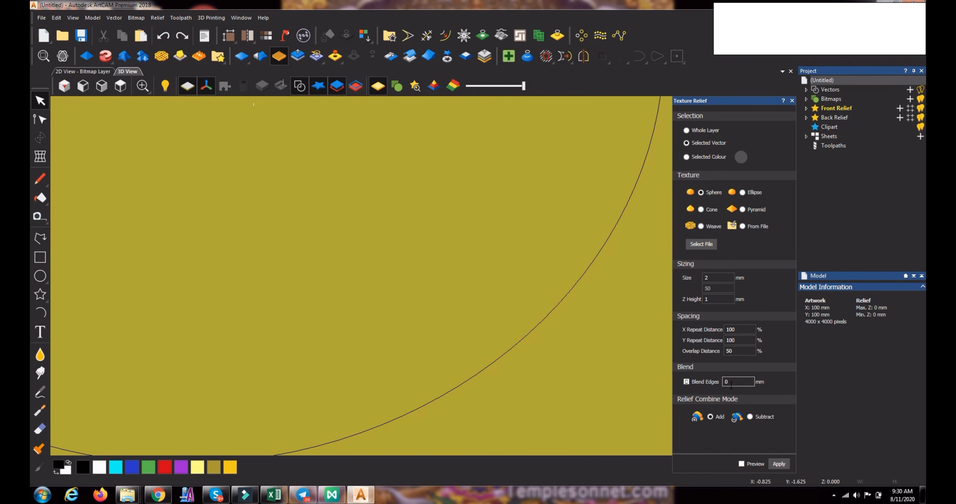
{"action": "double_click", "coordinate": [734, 383]}
{"action": "left_click", "coordinate": [778, 464]}
{"action": "left_click", "coordinate": [526, 337]}
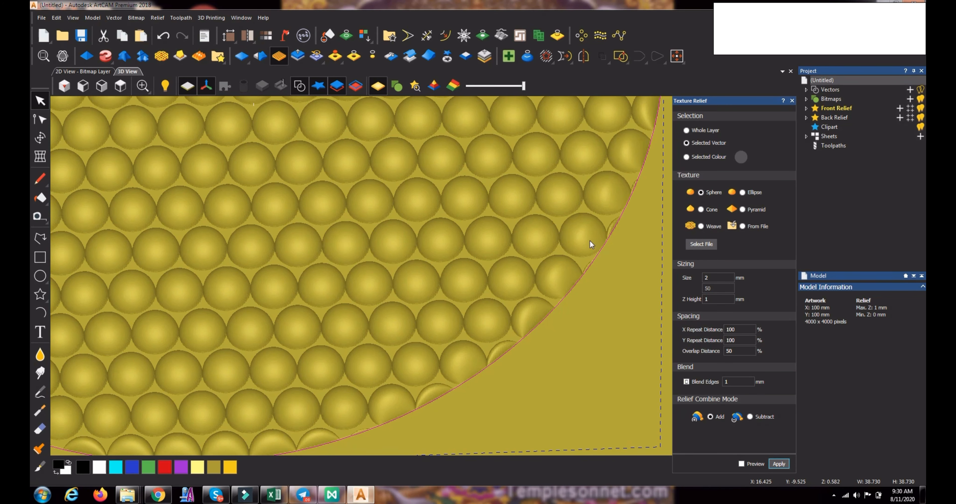
{"action": "left_click", "coordinate": [544, 392]}
Examine the blended spheres up close along the circle's boundary and across the whole textured circle.
{"action": "scroll", "coordinate": [525, 367], "scroll_direction": "up", "scroll_amount": 5}
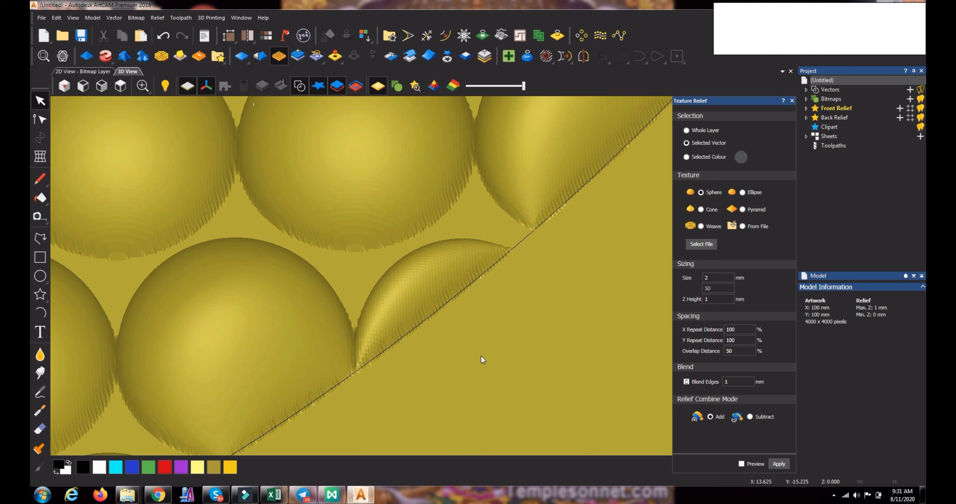
{"action": "left_click", "coordinate": [710, 278]}
{"action": "scroll", "coordinate": [511, 278], "scroll_direction": "down", "scroll_amount": 1}
{"action": "scroll", "coordinate": [414, 293], "scroll_direction": "up", "scroll_amount": 2}
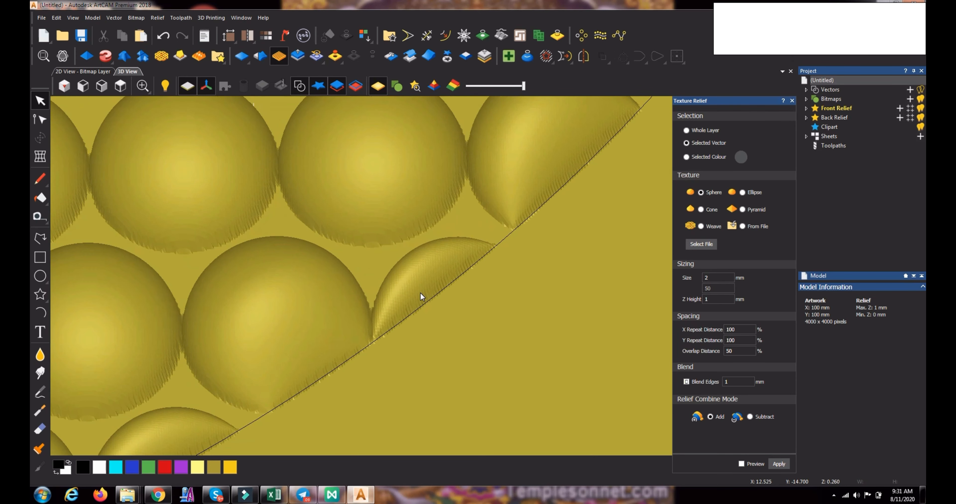
{"action": "scroll", "coordinate": [421, 293], "scroll_direction": "up", "scroll_amount": 2}
{"action": "scroll", "coordinate": [421, 294], "scroll_direction": "down", "scroll_amount": 3}
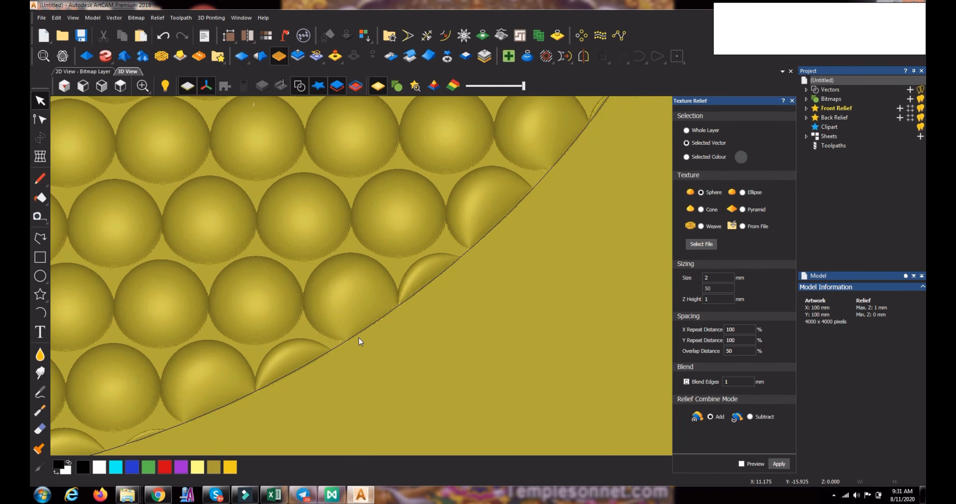
{"action": "scroll", "coordinate": [359, 338], "scroll_direction": "up", "scroll_amount": 2}
{"action": "scroll", "coordinate": [358, 320], "scroll_direction": "up", "scroll_amount": 2}
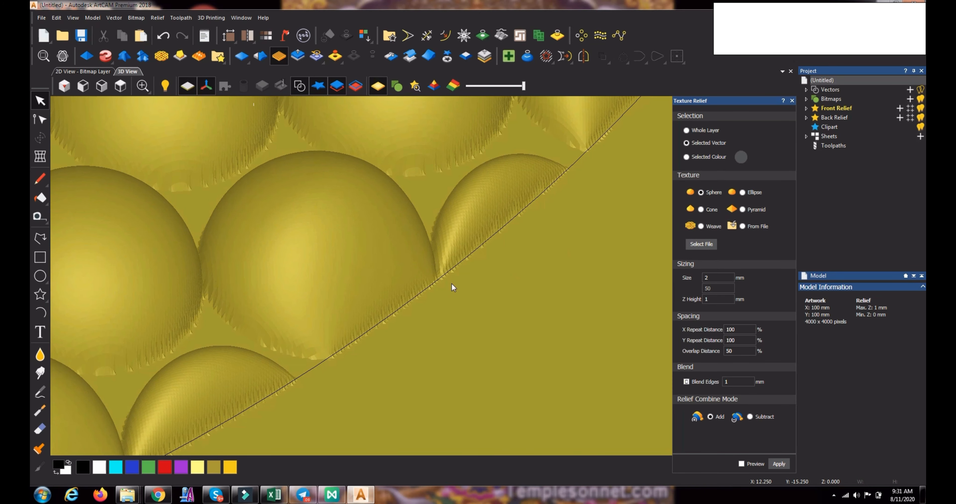
{"action": "scroll", "coordinate": [453, 298], "scroll_direction": "down", "scroll_amount": 4}
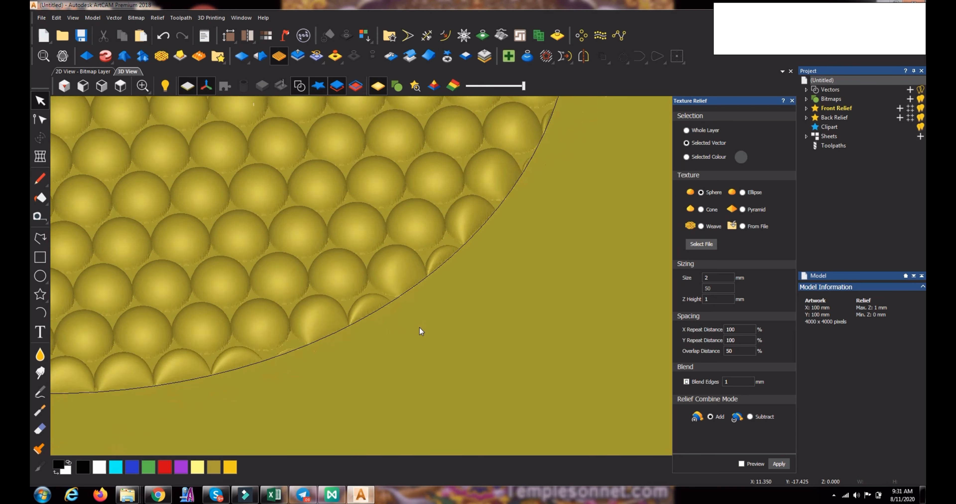
{"action": "scroll", "coordinate": [420, 328], "scroll_direction": "down", "scroll_amount": 1}
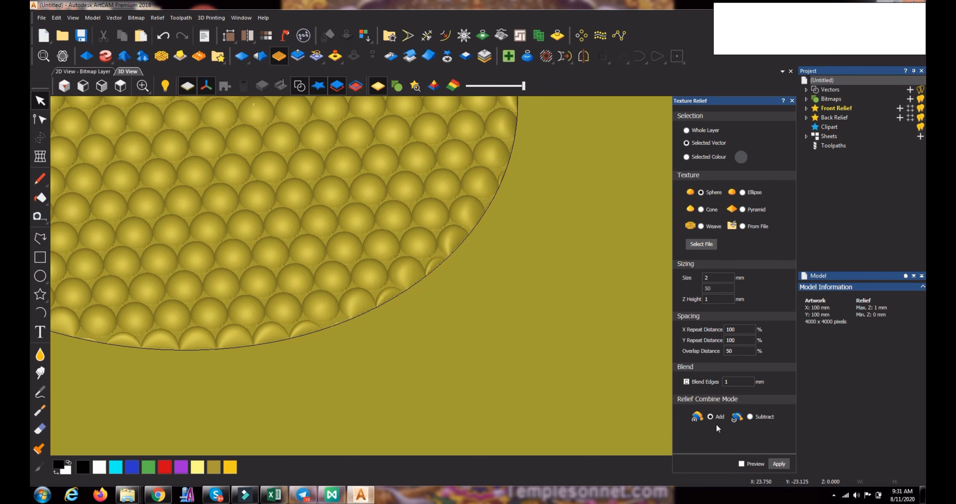
{"action": "scroll", "coordinate": [786, 433], "scroll_direction": "down", "scroll_amount": 2}
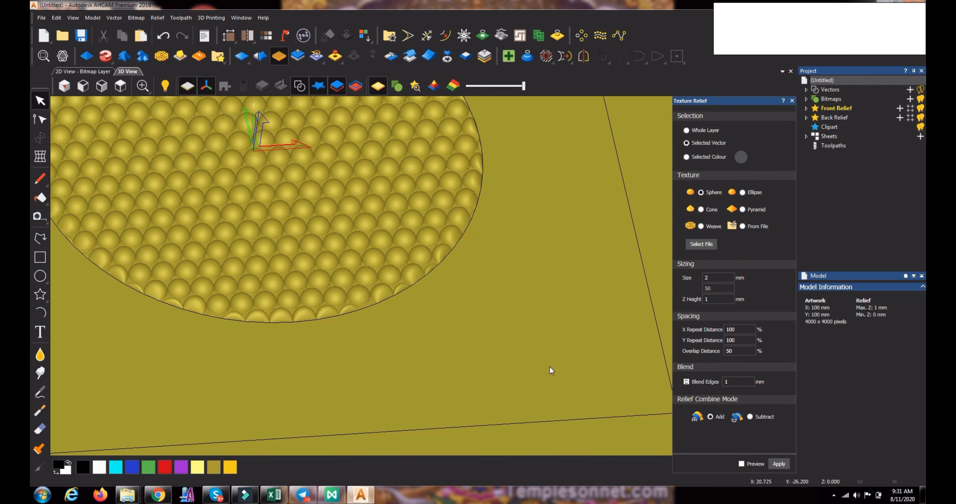
{"action": "scroll", "coordinate": [549, 367], "scroll_direction": "up", "scroll_amount": 1}
{"action": "scroll", "coordinate": [550, 367], "scroll_direction": "down", "scroll_amount": 2}
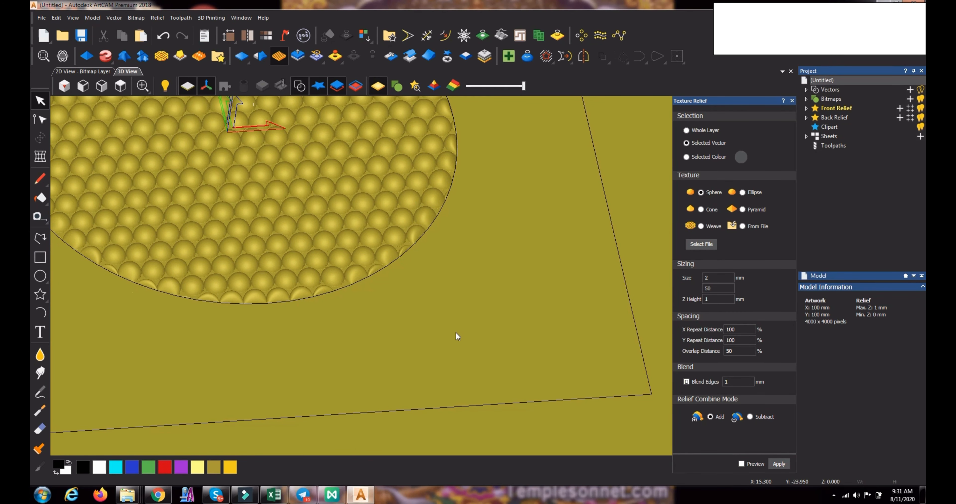
{"action": "scroll", "coordinate": [456, 333], "scroll_direction": "up", "scroll_amount": 1}
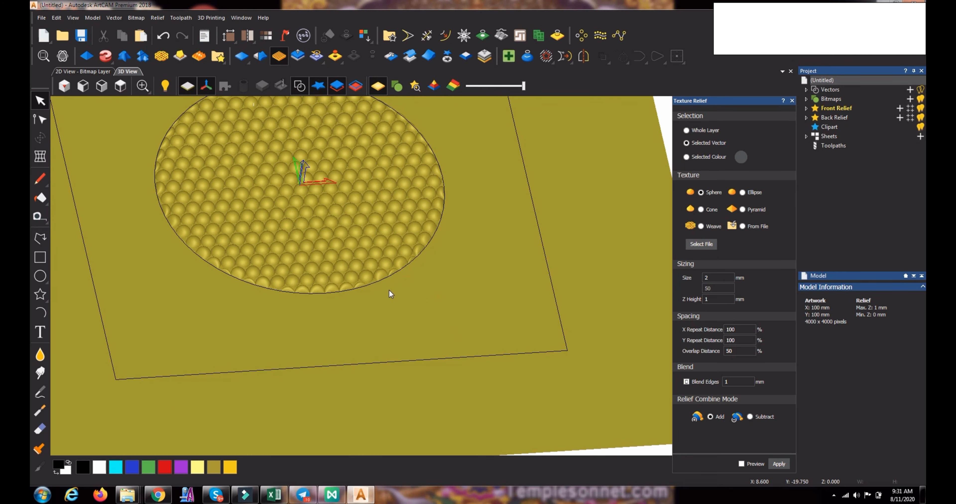
Apply a weave texture with 2 mm size, 50% bar width and 1 mm Z height between the circle and the surrounding rectangle, and inspect it.
{"action": "left_click", "coordinate": [377, 281]}
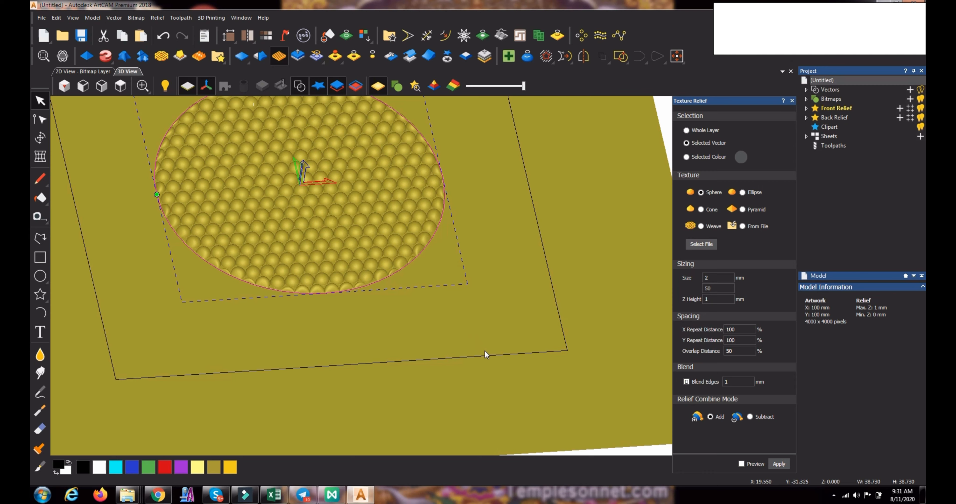
{"action": "left_click", "coordinate": [460, 358], "text": "shift"}
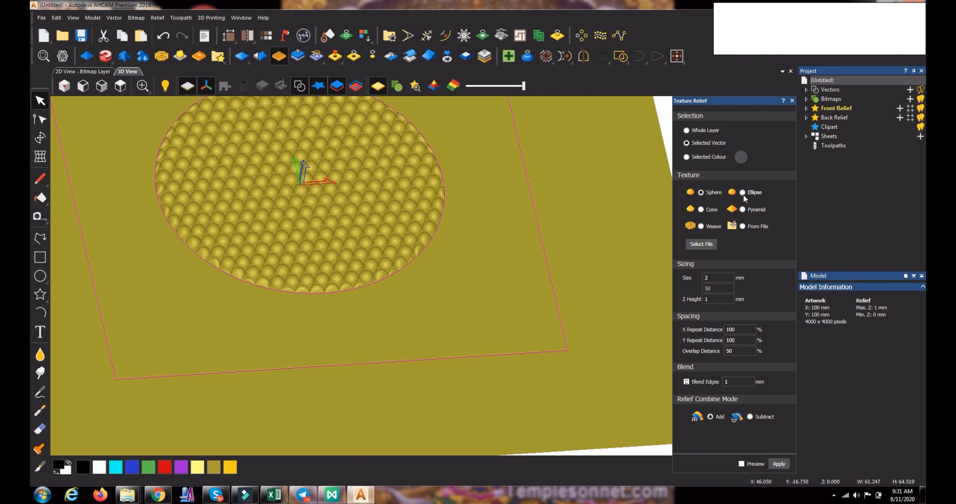
{"action": "left_click", "coordinate": [701, 225]}
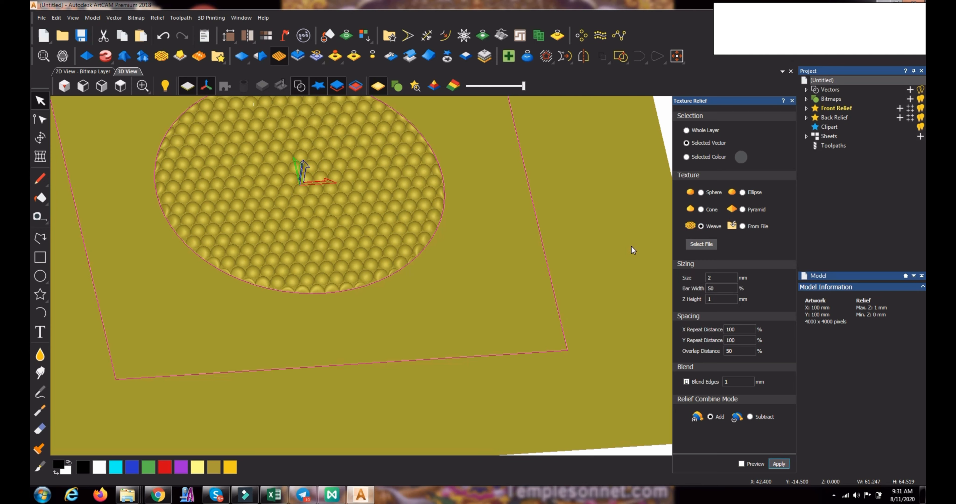
{"action": "left_click", "coordinate": [784, 465]}
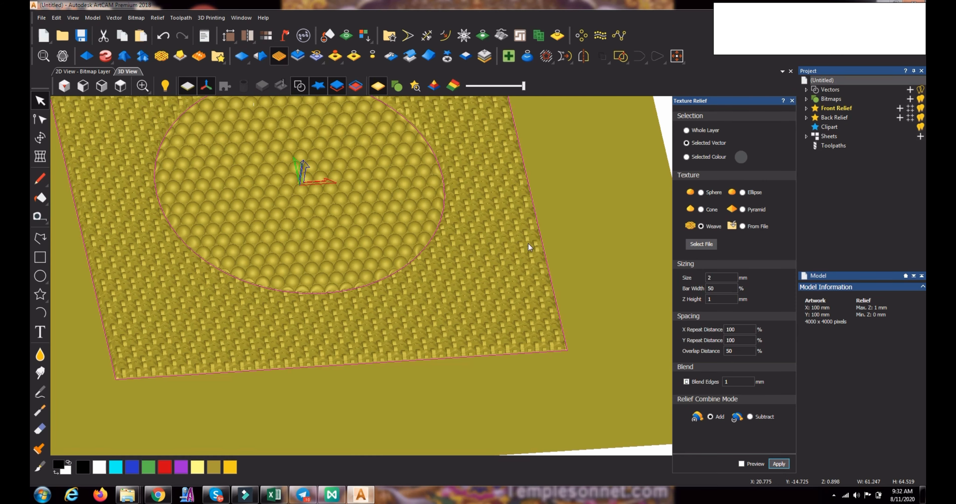
{"action": "left_click", "coordinate": [556, 230]}
{"action": "scroll", "coordinate": [455, 249], "scroll_direction": "up", "scroll_amount": 5}
{"action": "scroll", "coordinate": [455, 249], "scroll_direction": "up", "scroll_amount": 8}
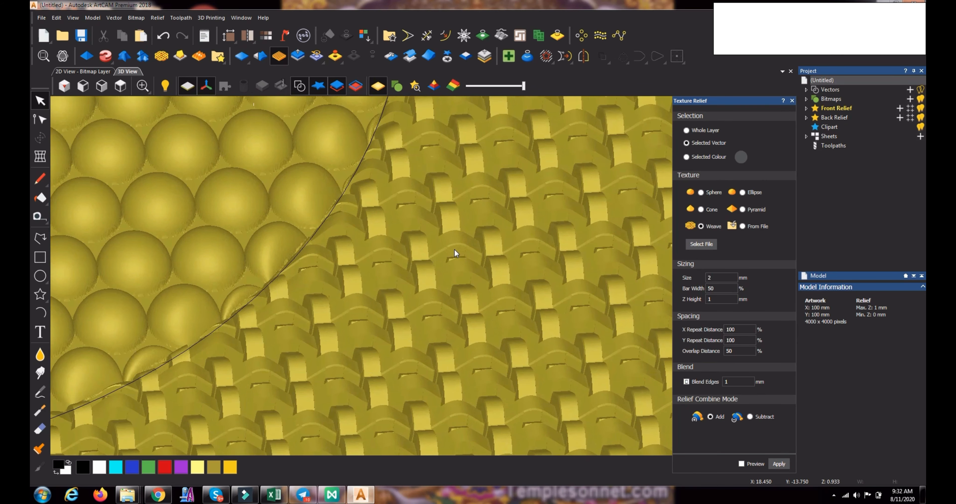
{"action": "scroll", "coordinate": [206, 354], "scroll_direction": "down", "scroll_amount": 8}
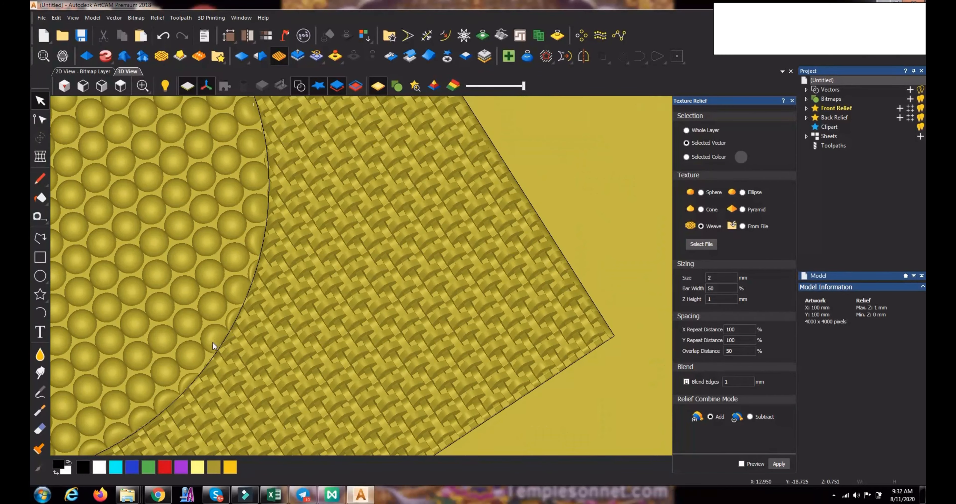
{"action": "scroll", "coordinate": [282, 293], "scroll_direction": "up", "scroll_amount": 4}
{"action": "scroll", "coordinate": [288, 294], "scroll_direction": "up", "scroll_amount": 4}
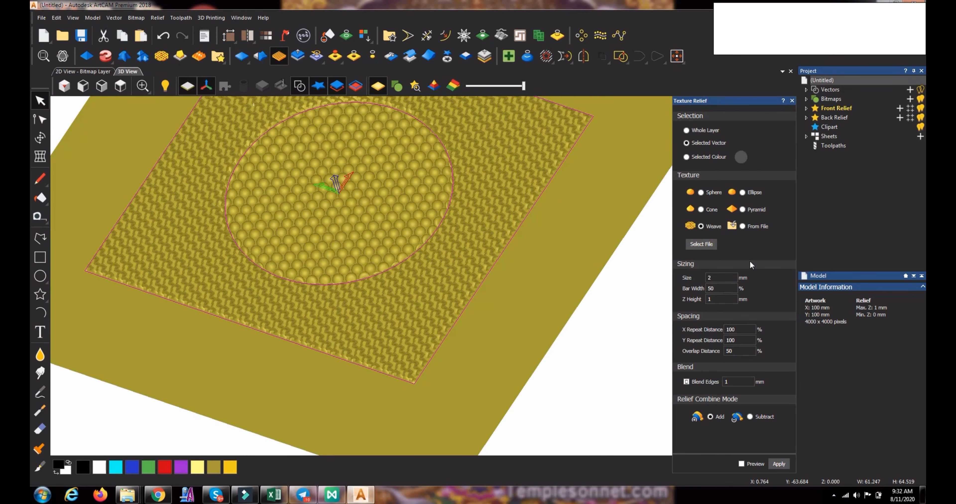
Set the texture type to From File and browse the Sample Pictures folder without importing a file.
{"action": "left_click", "coordinate": [742, 225]}
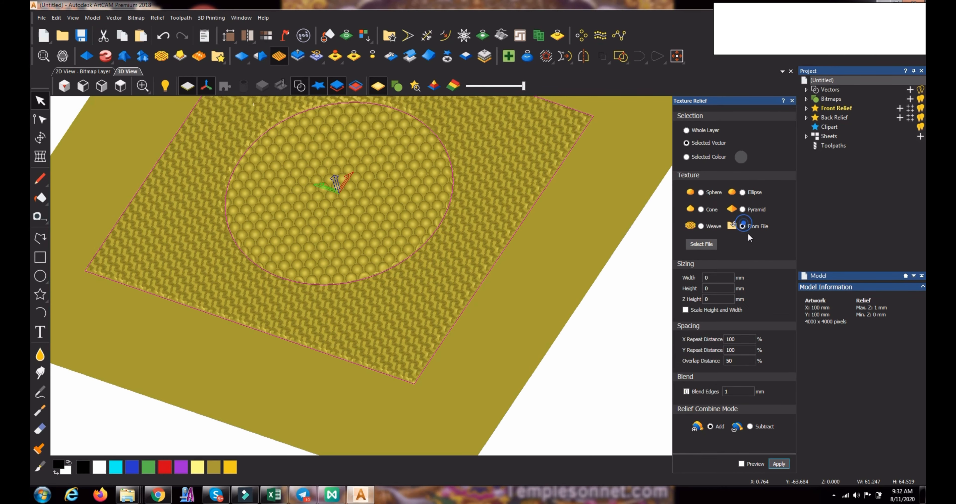
{"action": "left_click", "coordinate": [708, 246]}
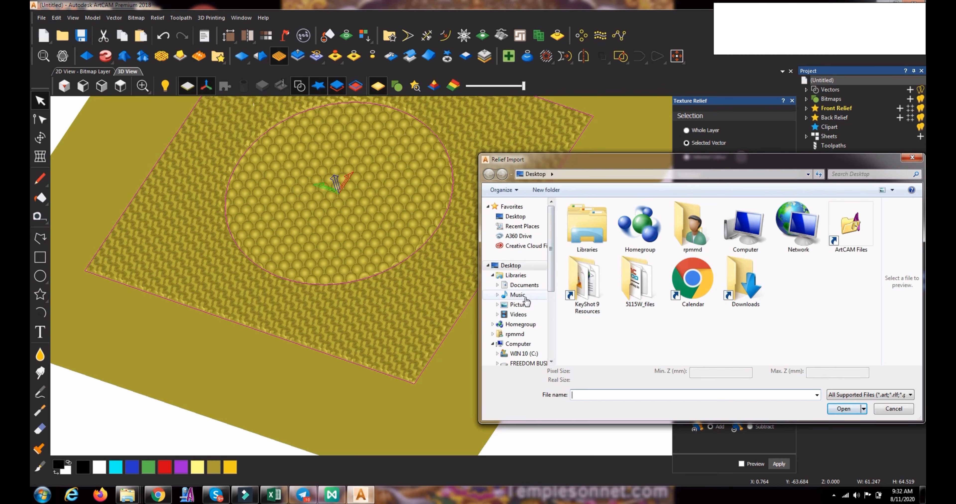
{"action": "left_click", "coordinate": [519, 306]}
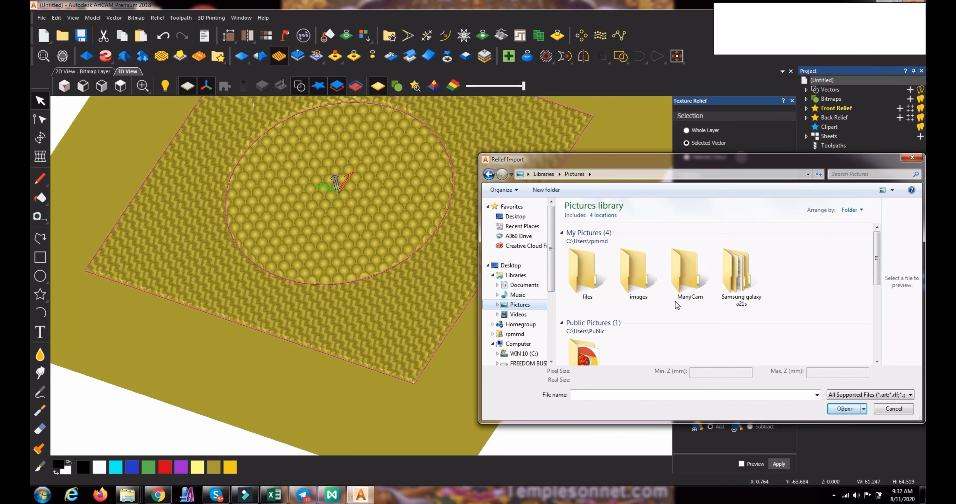
{"action": "double_click", "coordinate": [593, 351]}
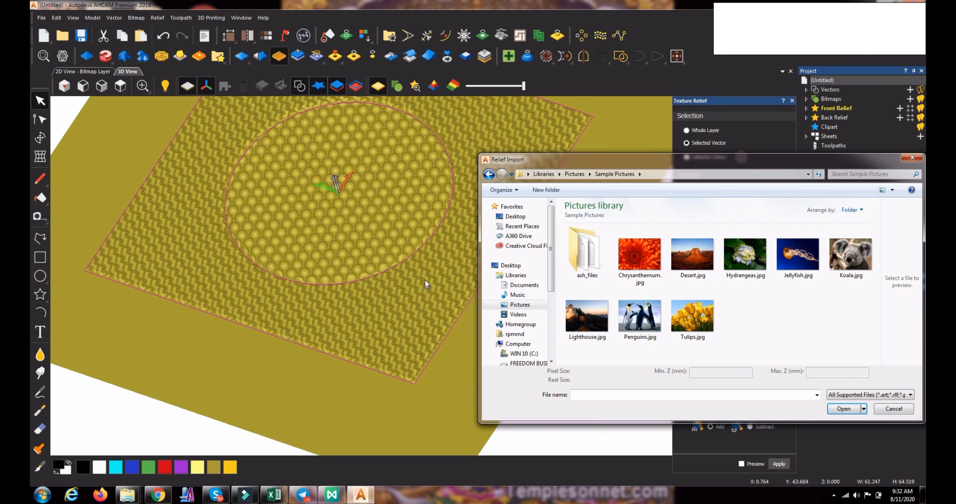
{"action": "left_click", "coordinate": [899, 409]}
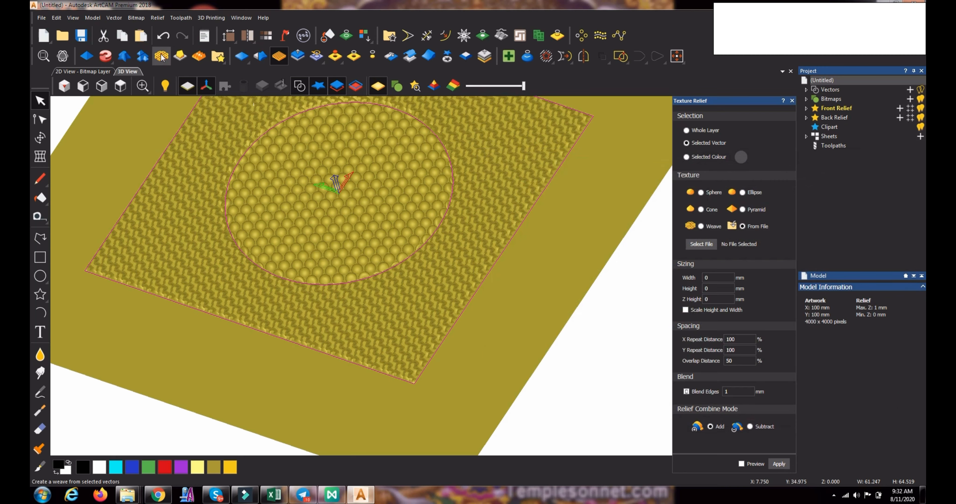
Undo the weave texture and load Chrysanthemum.jpg from Sample Pictures as the texture file.
{"action": "left_click", "coordinate": [162, 37]}
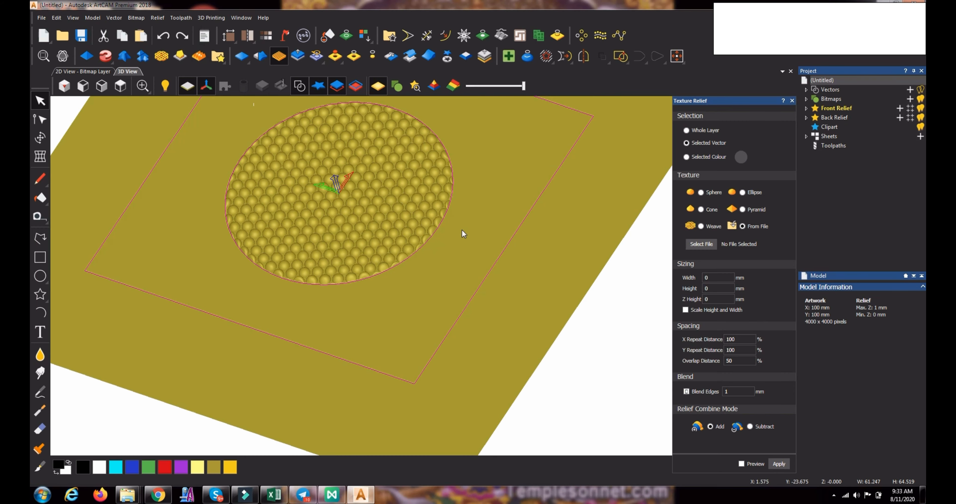
{"action": "left_click", "coordinate": [701, 245]}
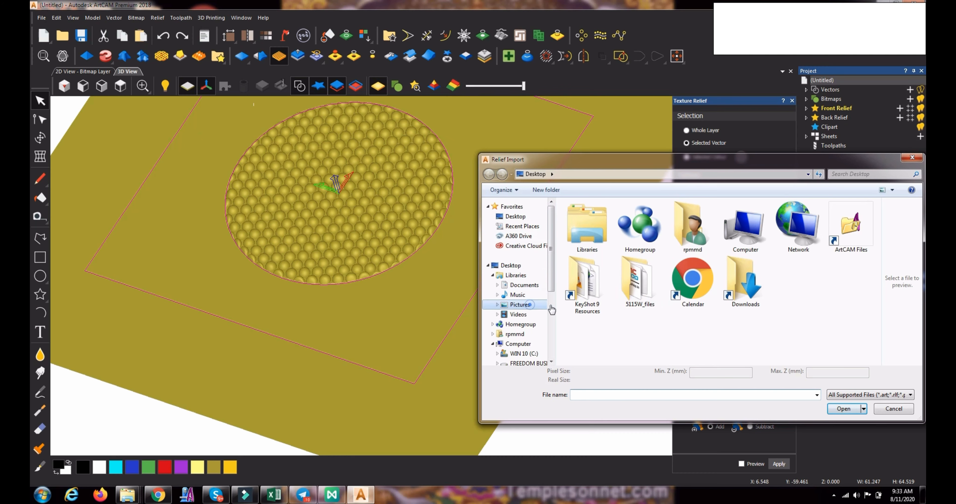
{"action": "double_click", "coordinate": [590, 355]}
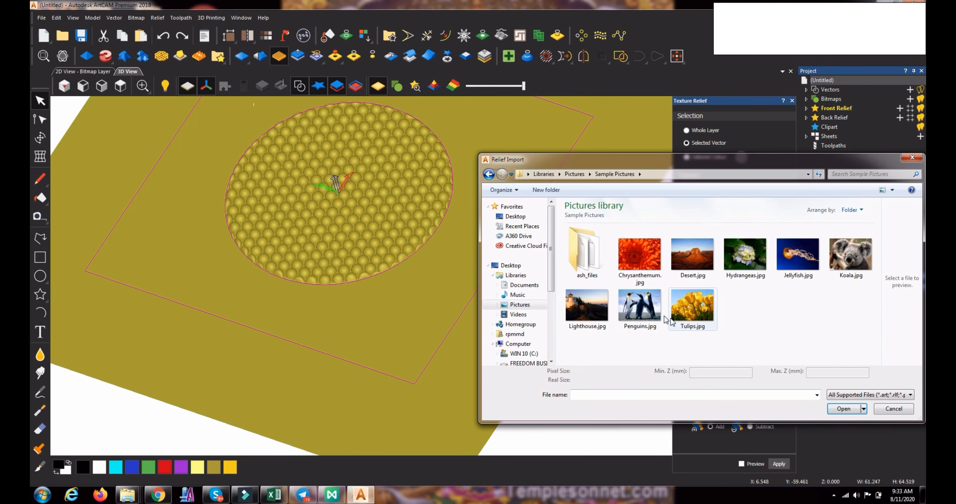
{"action": "left_click", "coordinate": [640, 255]}
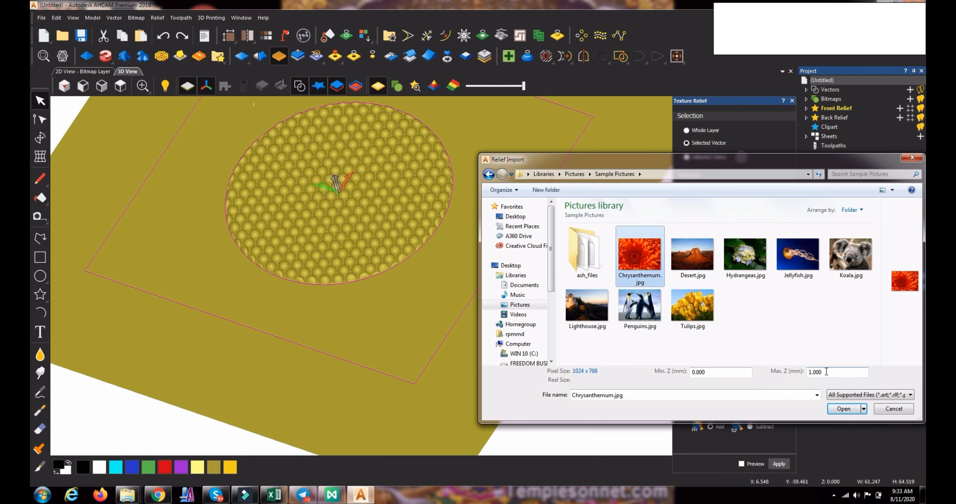
{"action": "left_click", "coordinate": [844, 409]}
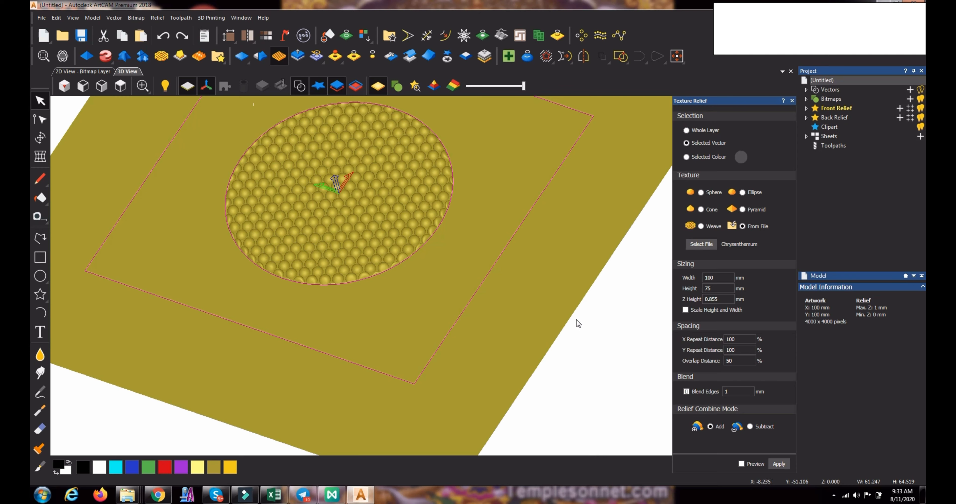
Apply the Chrysanthemum texture between the circle and the rectangle at 100 x 75 mm with 0.855 mm Z height, and inspect it.
{"action": "left_click", "coordinate": [779, 464]}
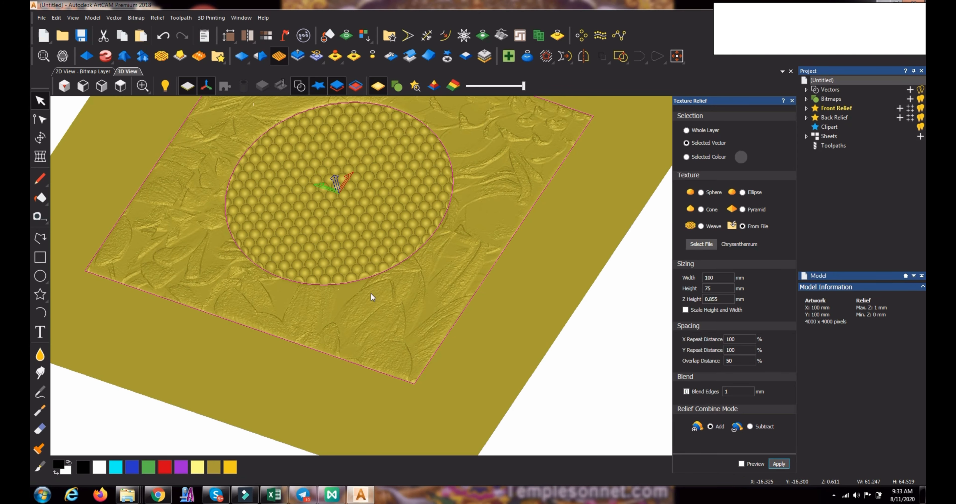
{"action": "left_click_drag", "start_coordinate": [334, 322], "coordinate": [407, 308]}
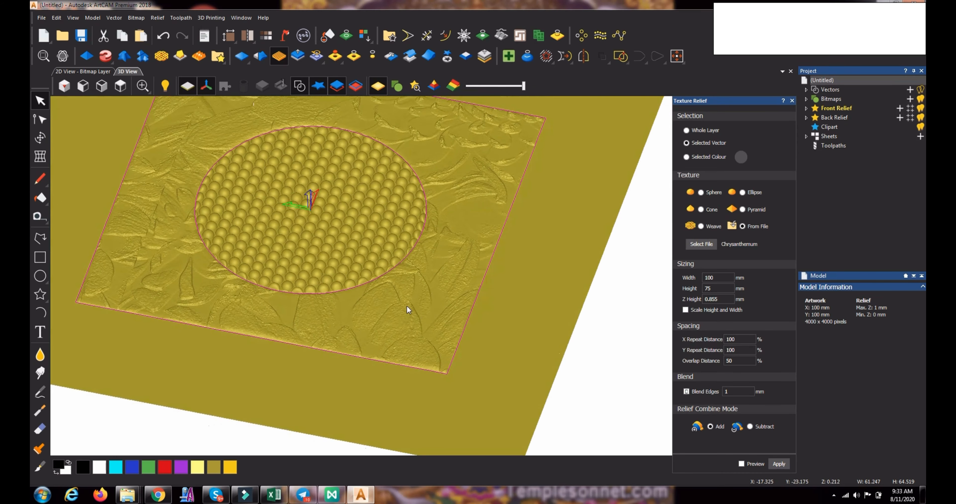
{"action": "scroll", "coordinate": [406, 307], "scroll_direction": "up", "scroll_amount": 3}
{"action": "scroll", "coordinate": [392, 303], "scroll_direction": "down", "scroll_amount": 3}
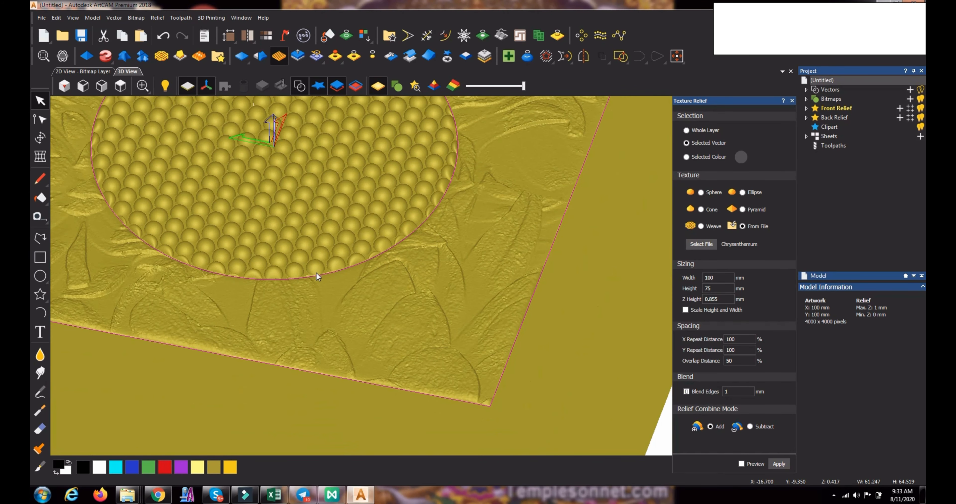
Examine the Chrysanthemum texture and its blended edges between the circle and the rectangle from several distances and angles.
{"action": "left_click_drag", "start_coordinate": [316, 273], "coordinate": [418, 318]}
{"action": "scroll", "coordinate": [418, 317], "scroll_direction": "down", "scroll_amount": 1}
{"action": "left_click_drag", "start_coordinate": [349, 338], "coordinate": [259, 330]}
{"action": "scroll", "coordinate": [406, 322], "scroll_direction": "up", "scroll_amount": 2}
{"action": "scroll", "coordinate": [407, 320], "scroll_direction": "down", "scroll_amount": 1}
{"action": "scroll", "coordinate": [407, 321], "scroll_direction": "down", "scroll_amount": 4}
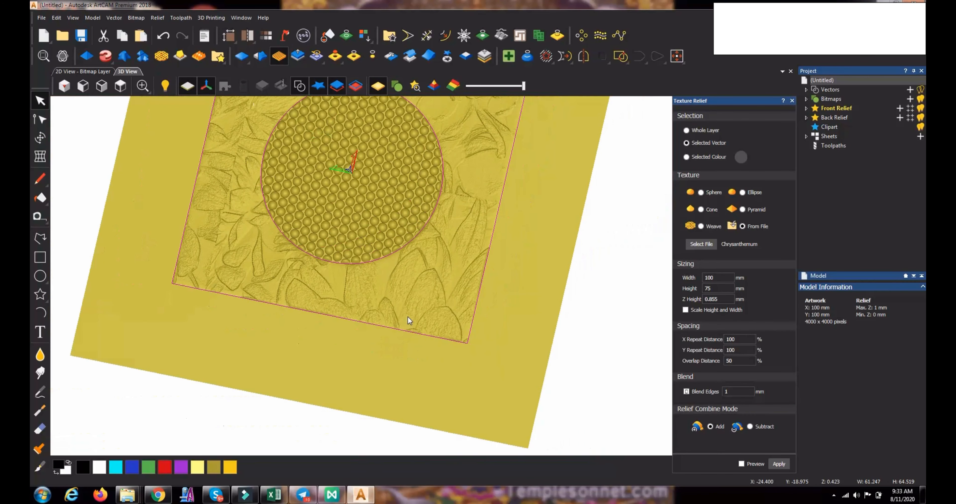
{"action": "left_click_drag", "start_coordinate": [408, 316], "coordinate": [422, 283]}
{"action": "scroll", "coordinate": [421, 283], "scroll_direction": "up", "scroll_amount": 2}
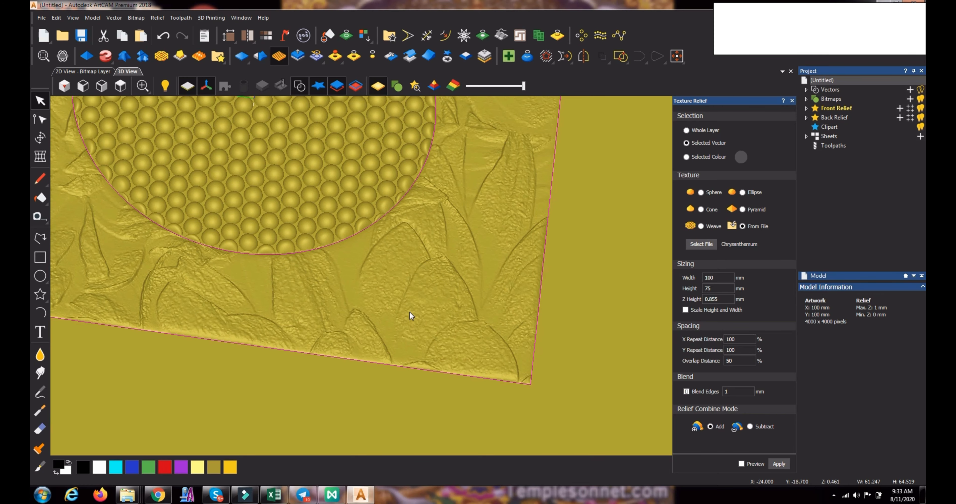
{"action": "scroll", "coordinate": [409, 316], "scroll_direction": "down", "scroll_amount": 3}
{"action": "scroll", "coordinate": [409, 316], "scroll_direction": "up", "scroll_amount": 3}
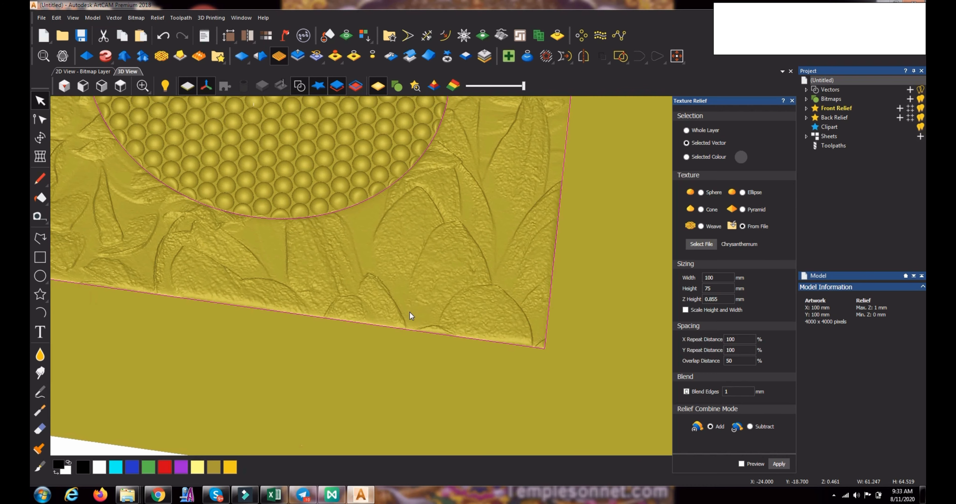
{"action": "scroll", "coordinate": [410, 313], "scroll_direction": "down", "scroll_amount": 2}
{"action": "scroll", "coordinate": [408, 315], "scroll_direction": "down", "scroll_amount": 1}
{"action": "scroll", "coordinate": [408, 315], "scroll_direction": "up", "scroll_amount": 2}
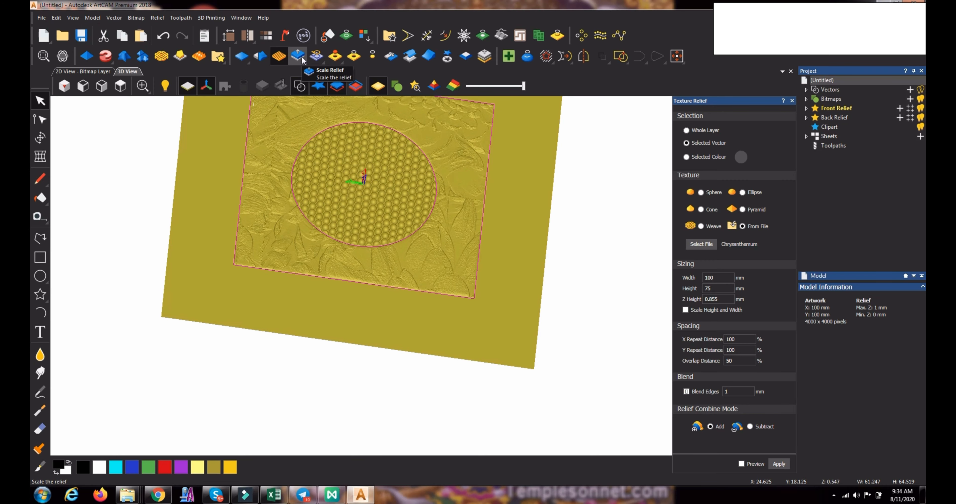
{"action": "scroll", "coordinate": [390, 185], "scroll_direction": "up", "scroll_amount": 3}
{"action": "scroll", "coordinate": [422, 280], "scroll_direction": "down", "scroll_amount": 2}
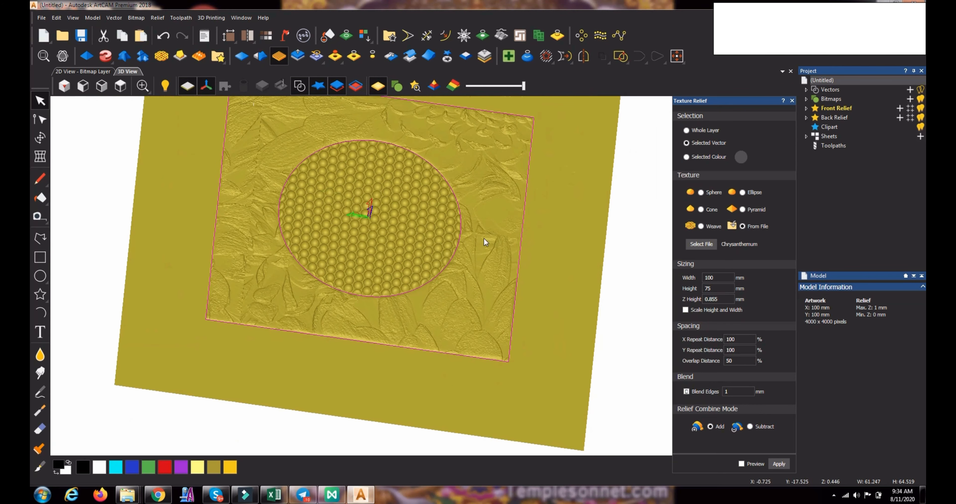
Select only the circle and apply Scale Relief with a 2 mm scale height and no mask.
{"action": "left_click", "coordinate": [558, 244]}
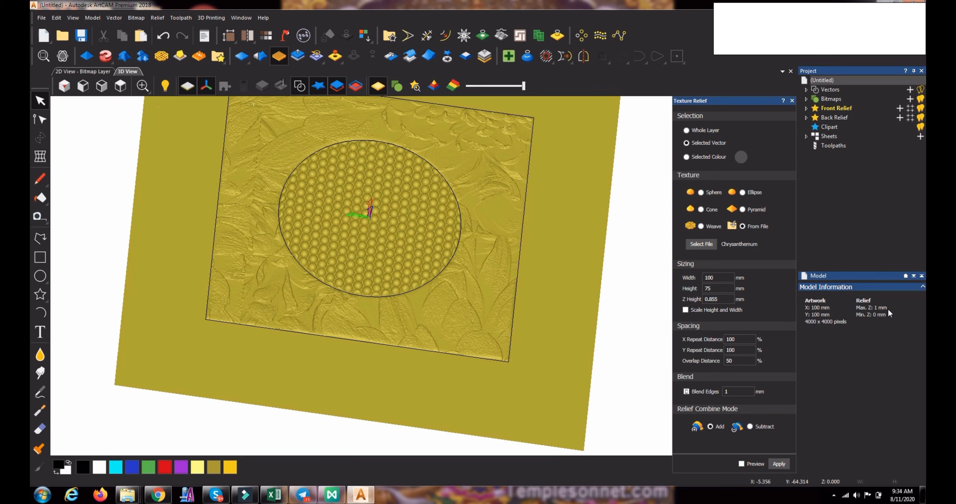
{"action": "left_click", "coordinate": [445, 267]}
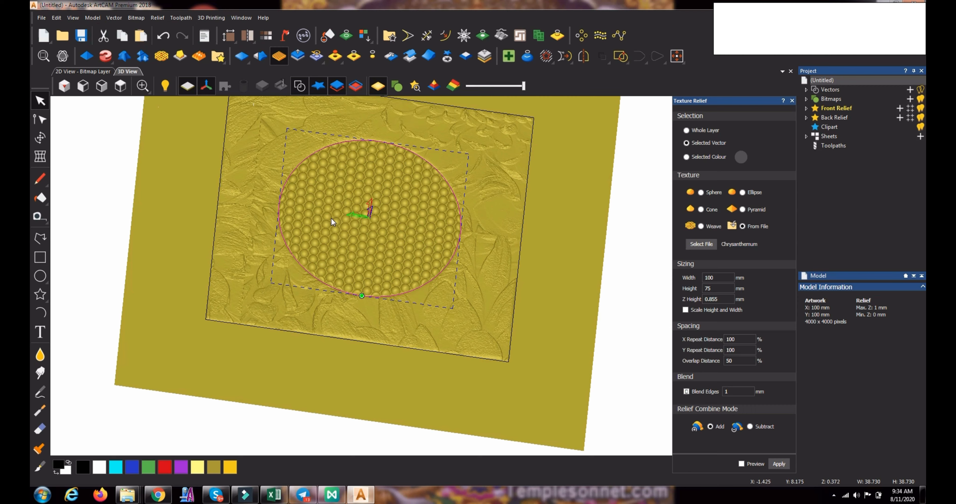
{"action": "left_click", "coordinate": [298, 57]}
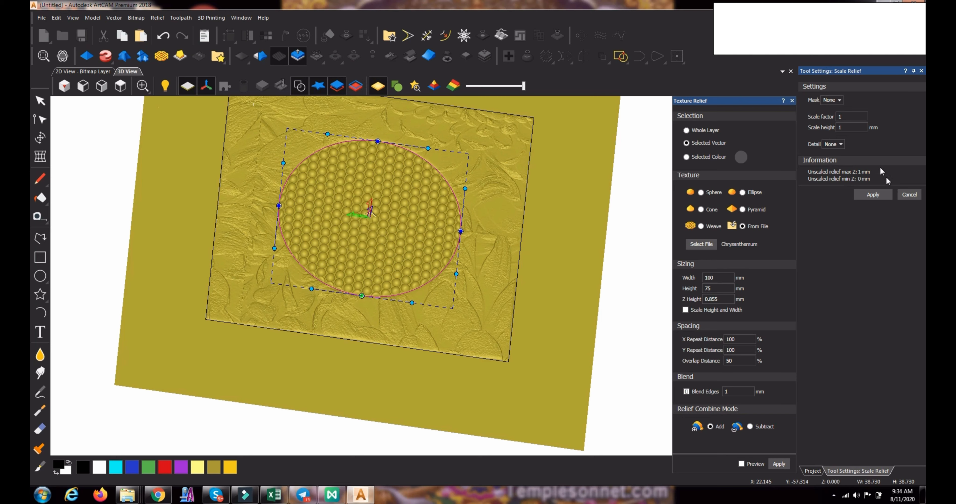
{"action": "left_click", "coordinate": [852, 128]}
{"action": "left_click", "coordinate": [849, 117]}
{"action": "left_click", "coordinate": [852, 127]}
{"action": "double_click", "coordinate": [852, 127]}
{"action": "type", "text": "2"}
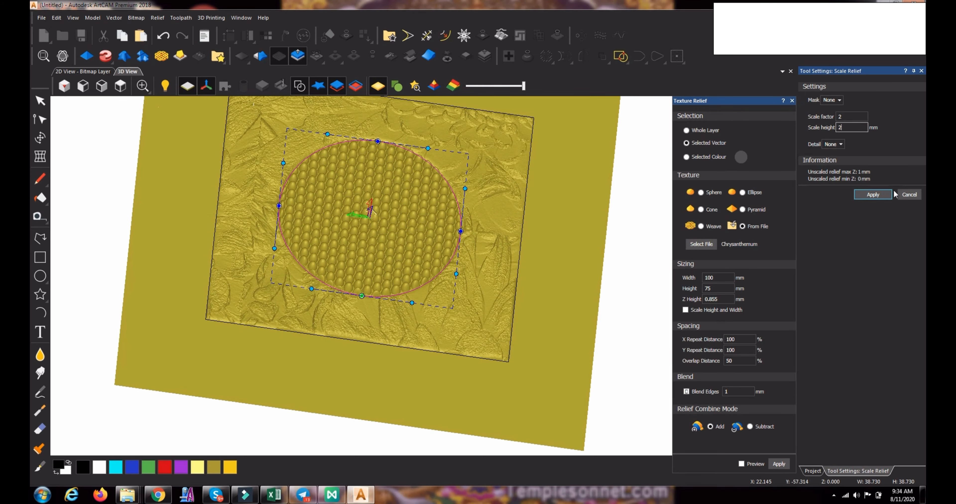
{"action": "left_click", "coordinate": [878, 193]}
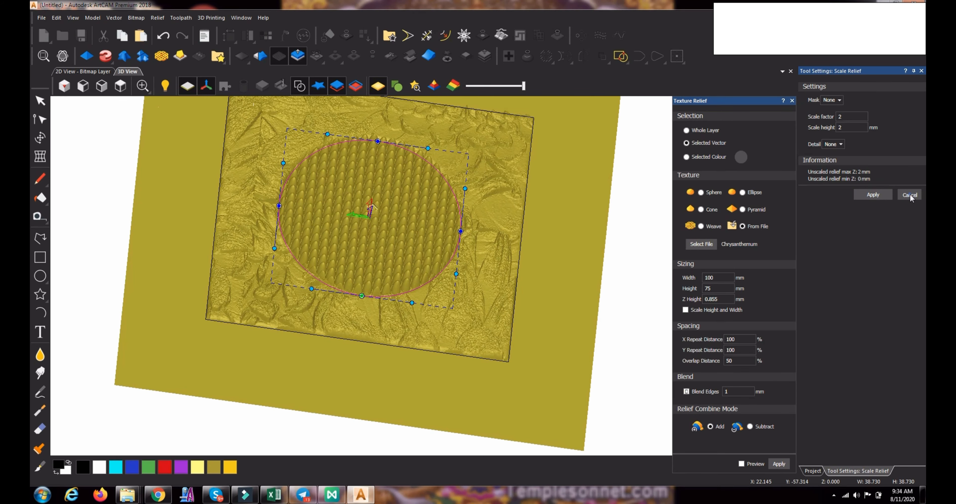
{"action": "left_click", "coordinate": [909, 195]}
Inspect the scaled sphere and Chrysanthemum textures around the circle and rectangle, selecting both vectors.
{"action": "scroll", "coordinate": [348, 265], "scroll_direction": "up", "scroll_amount": 5}
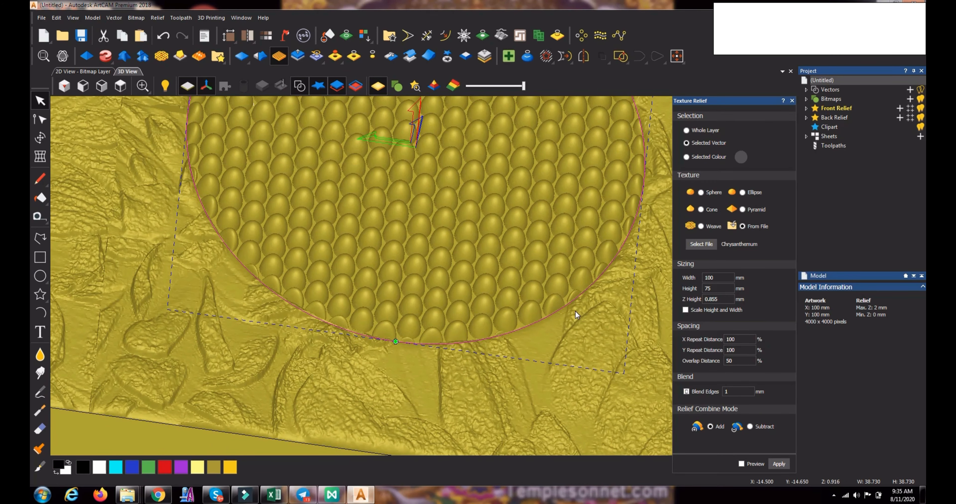
{"action": "scroll", "coordinate": [574, 314], "scroll_direction": "down", "scroll_amount": 3}
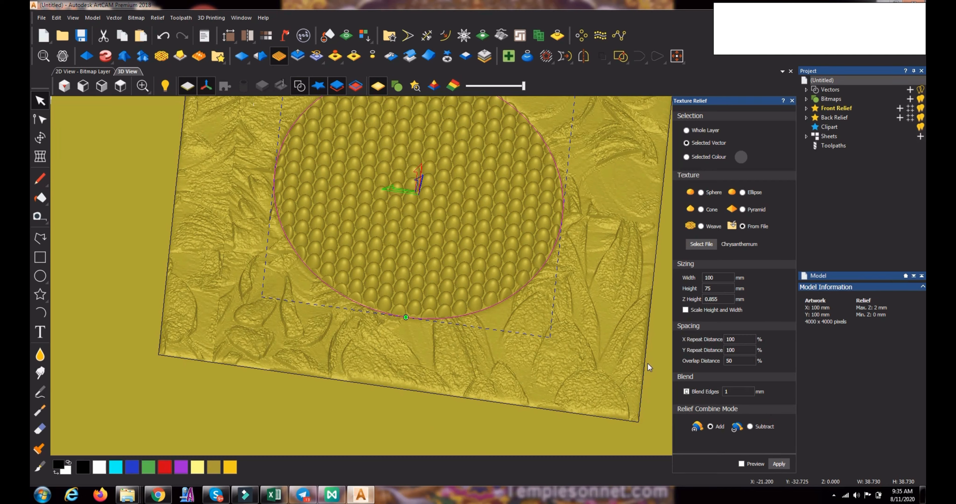
{"action": "left_click", "coordinate": [646, 351]}
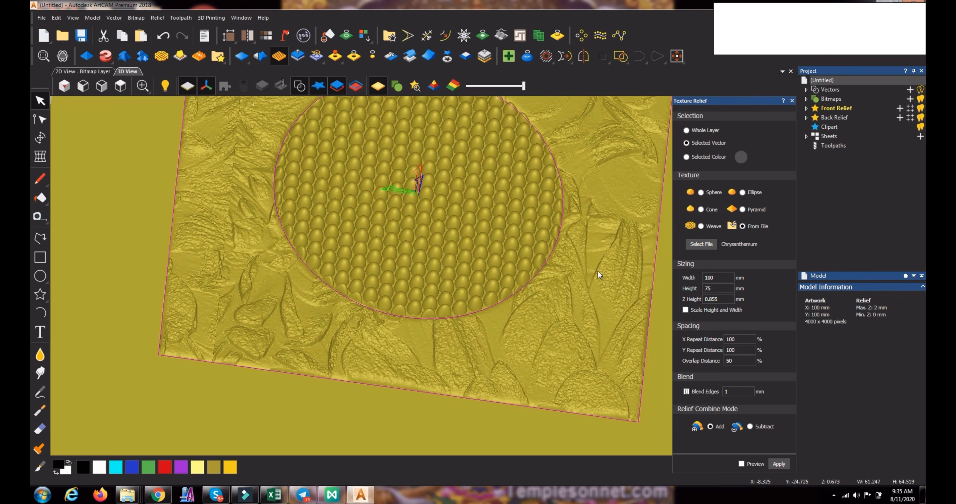
{"action": "left_click", "coordinate": [652, 332]}
{"action": "left_click", "coordinate": [531, 281]}
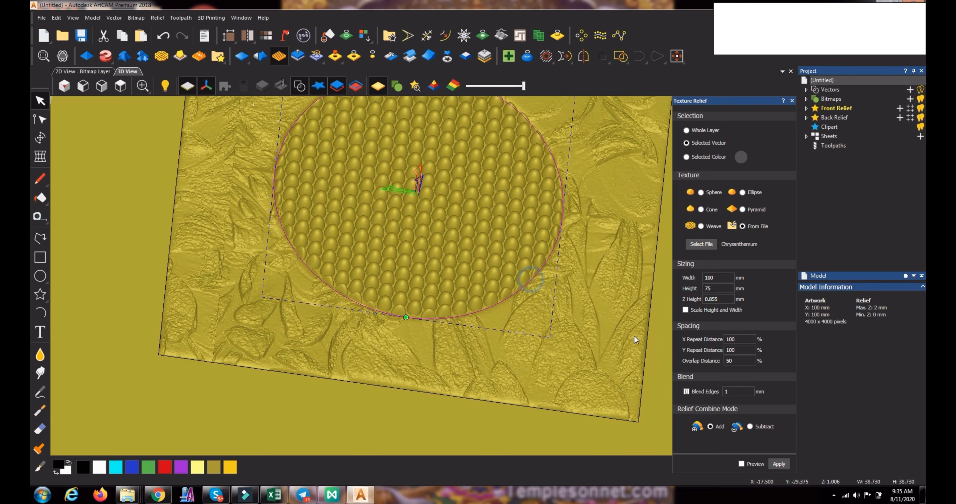
{"action": "left_click", "coordinate": [647, 340], "text": "shift"}
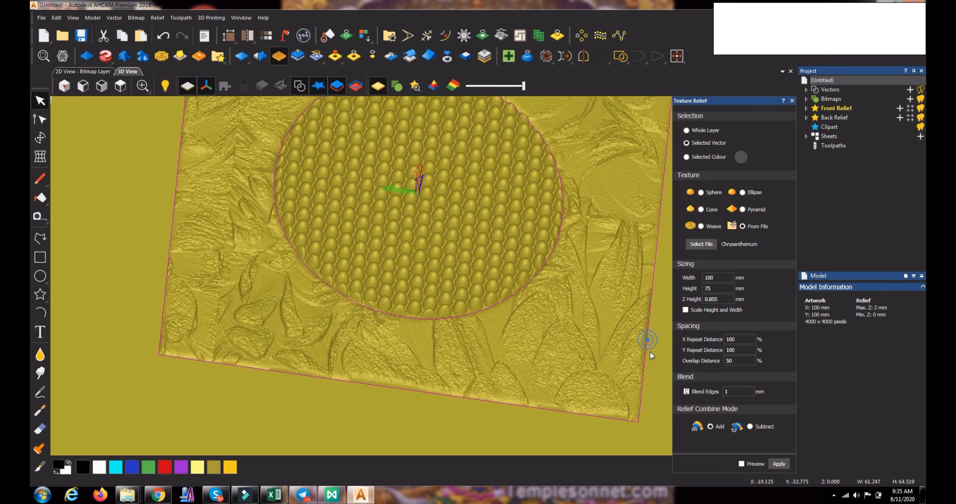
{"action": "scroll", "coordinate": [539, 323], "scroll_direction": "up", "scroll_amount": 5}
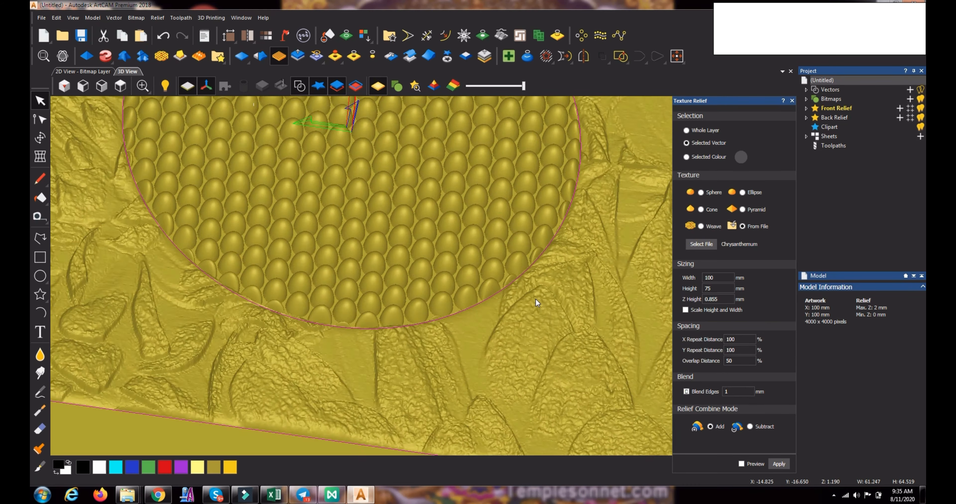
{"action": "left_click_drag", "start_coordinate": [536, 357], "coordinate": [399, 276]}
{"action": "scroll", "coordinate": [543, 322], "scroll_direction": "down", "scroll_amount": 3}
{"action": "scroll", "coordinate": [536, 338], "scroll_direction": "down", "scroll_amount": 4}
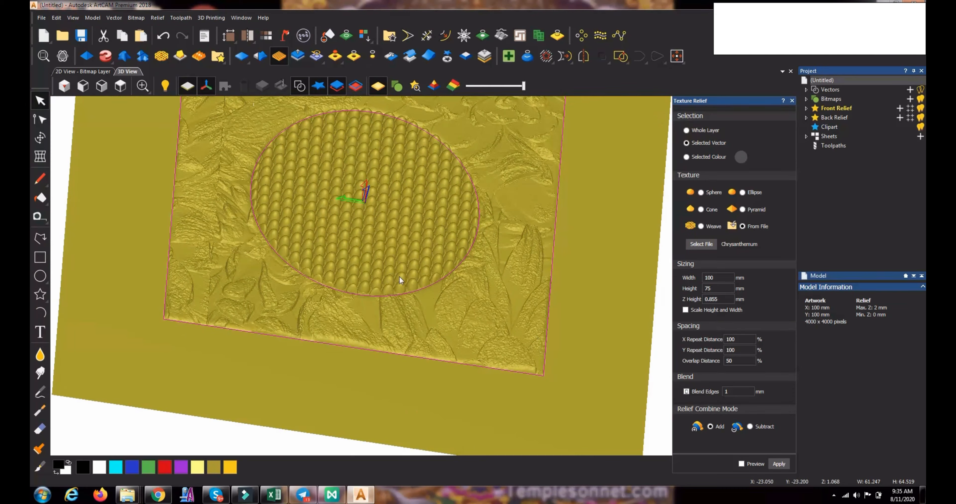
Try to undo the relief scaling, select the rectangle alone and close the Scale Relief settings.
{"action": "left_click", "coordinate": [164, 37]}
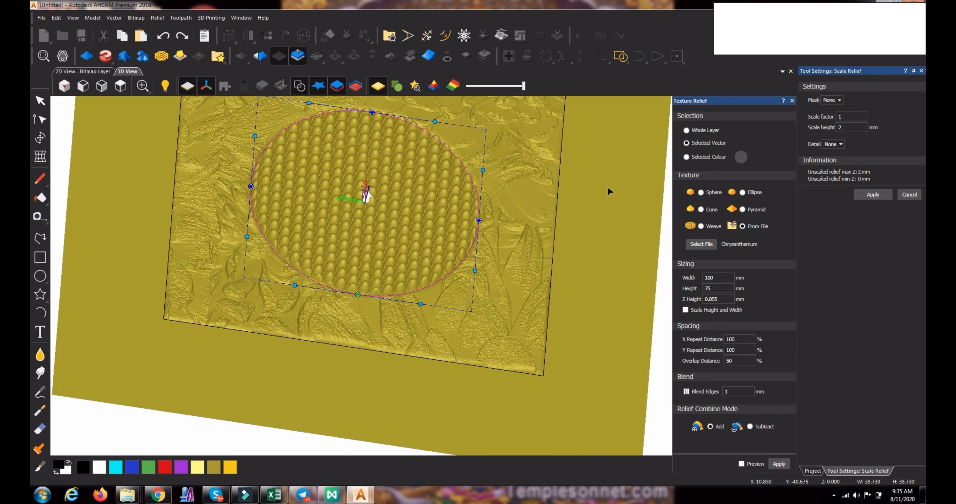
{"action": "left_click", "coordinate": [840, 146]}
{"action": "left_click", "coordinate": [874, 149]}
{"action": "left_click", "coordinate": [578, 333]}
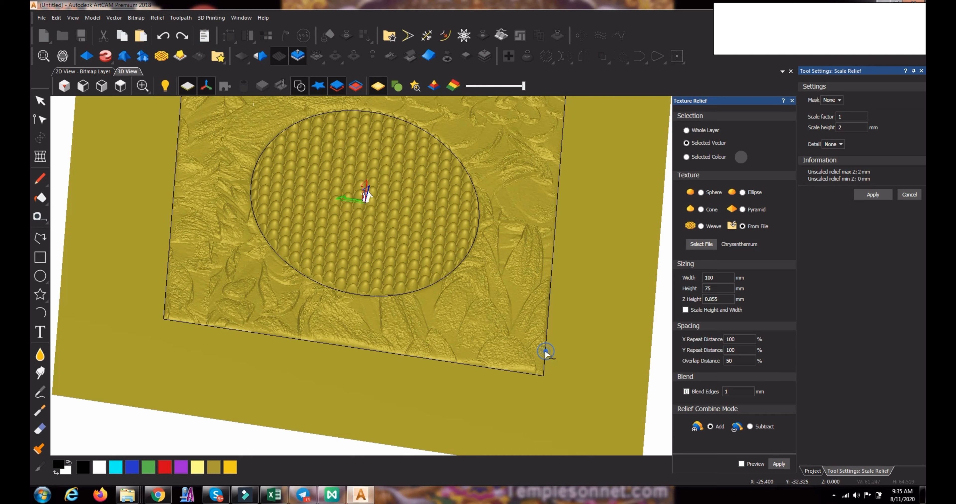
{"action": "left_click", "coordinate": [544, 350]}
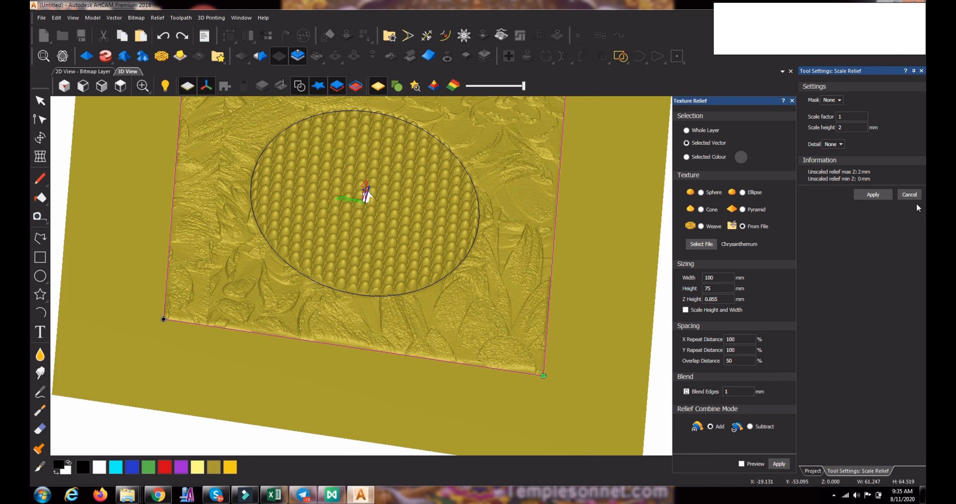
{"action": "left_click", "coordinate": [922, 71]}
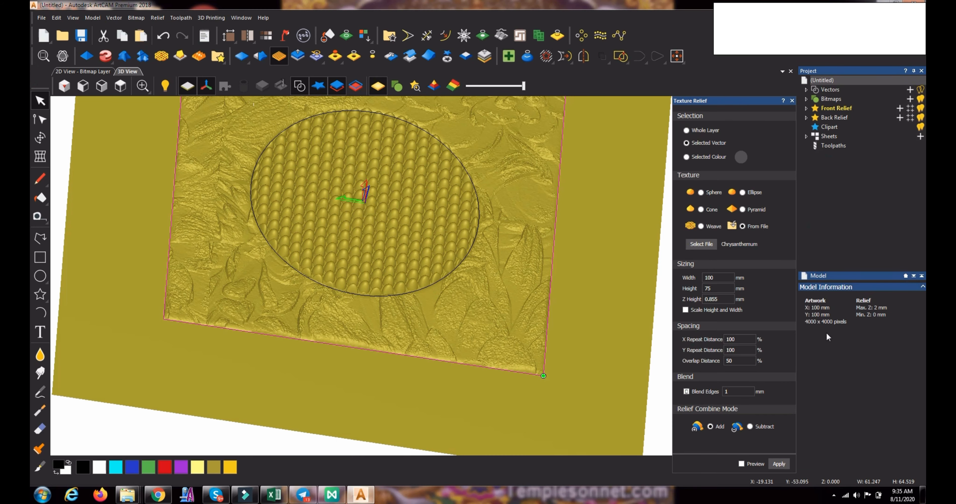
Undo the 2 mm relief scaling, close the Scale Relief settings and clear the vector selection.
{"action": "left_click", "coordinate": [627, 338]}
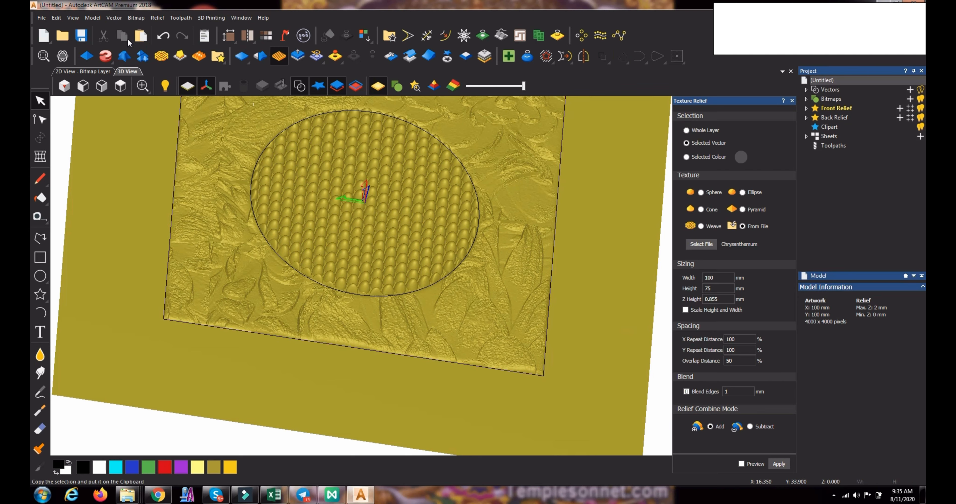
{"action": "left_click", "coordinate": [164, 36]}
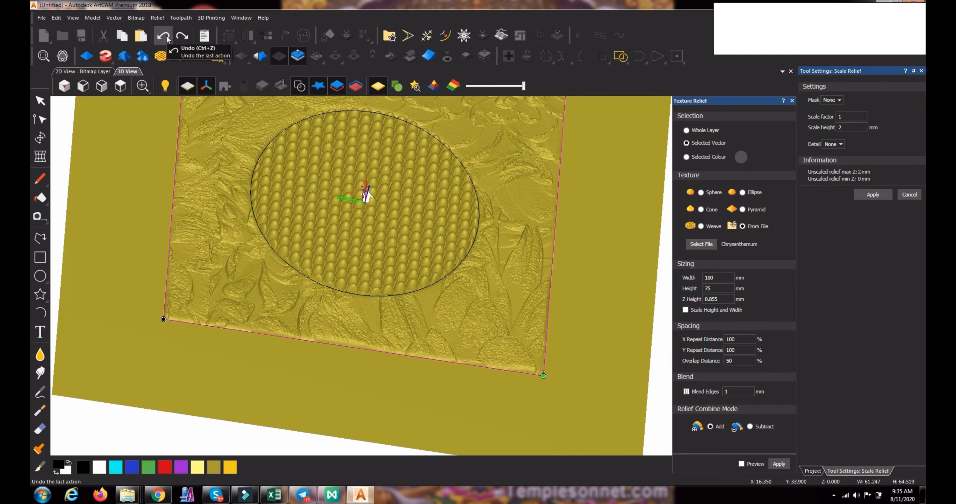
{"action": "left_click", "coordinate": [164, 37]}
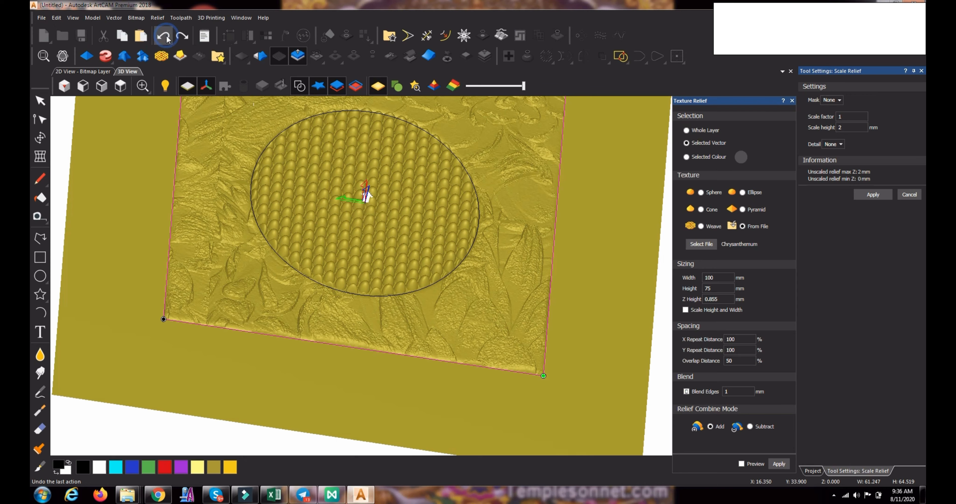
{"action": "left_click", "coordinate": [921, 71]}
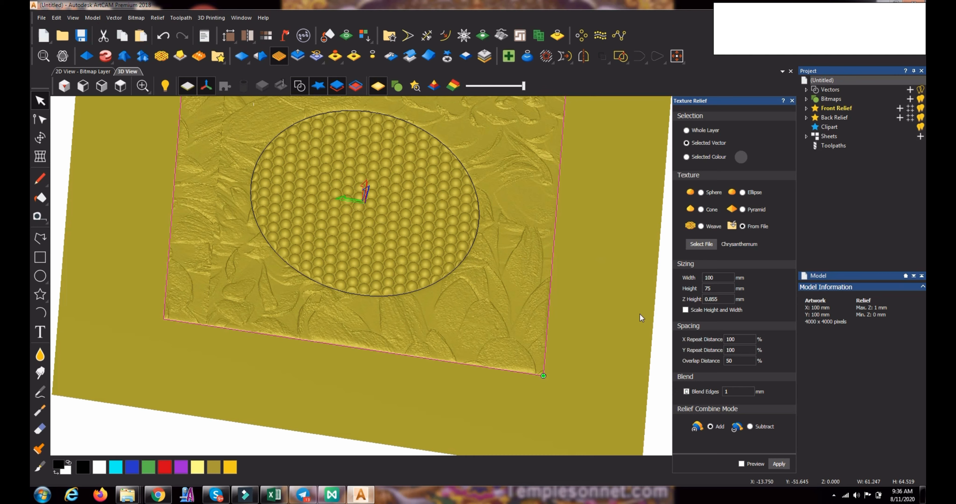
{"action": "left_click", "coordinate": [616, 316]}
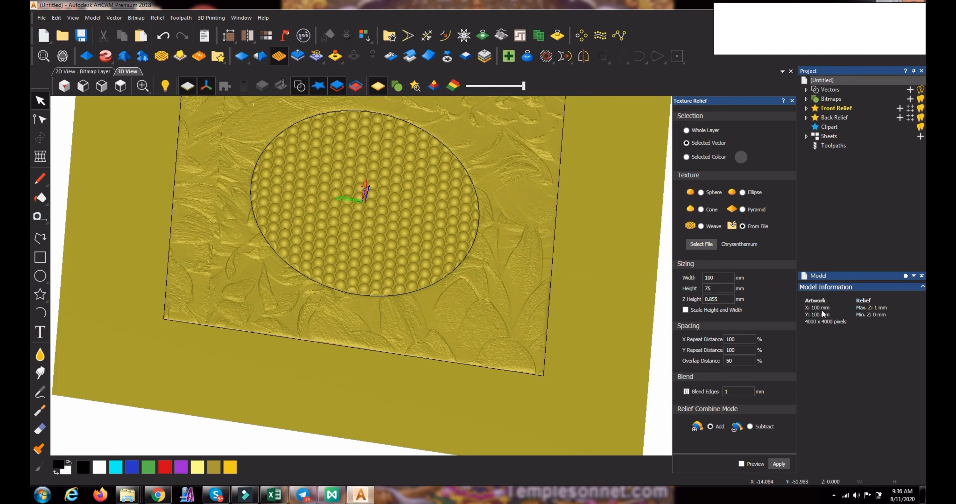
Select the circle, set the Scale Relief scale height to 5 mm and close the Texture Relief settings.
{"action": "left_click", "coordinate": [475, 243]}
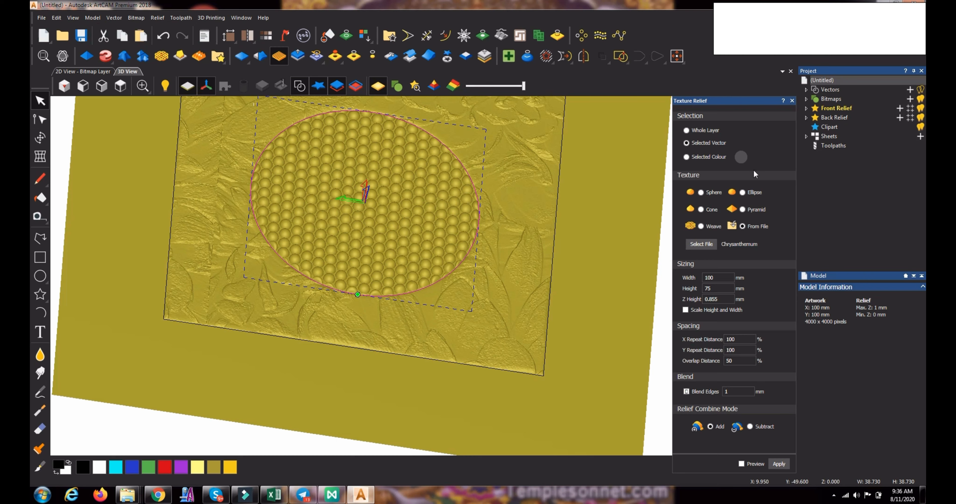
{"action": "left_click", "coordinate": [298, 57]}
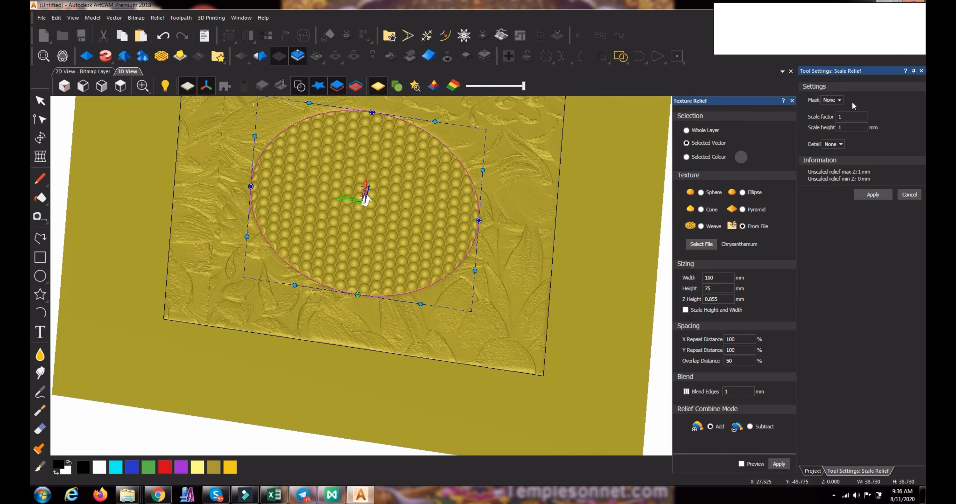
{"action": "double_click", "coordinate": [851, 126]}
{"action": "type", "text": "5"}
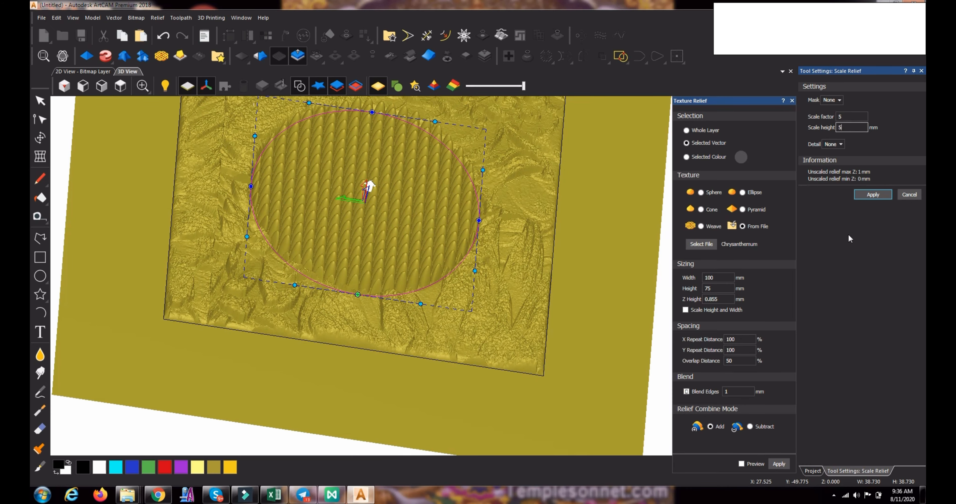
{"action": "mouse_move", "coordinate": [469, 385]}
{"action": "left_mouse_down"}
{"action": "mouse_move", "coordinate": [480, 316]}
{"action": "mouse_move", "coordinate": [441, 383]}
{"action": "mouse_move", "coordinate": [477, 397]}
{"action": "mouse_move", "coordinate": [459, 392]}
{"action": "left_mouse_up"}
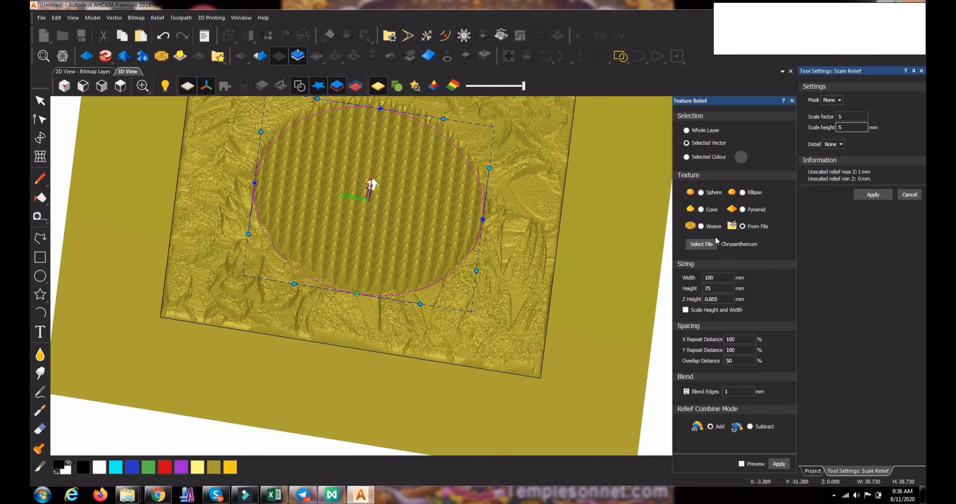
{"action": "left_click", "coordinate": [791, 101]}
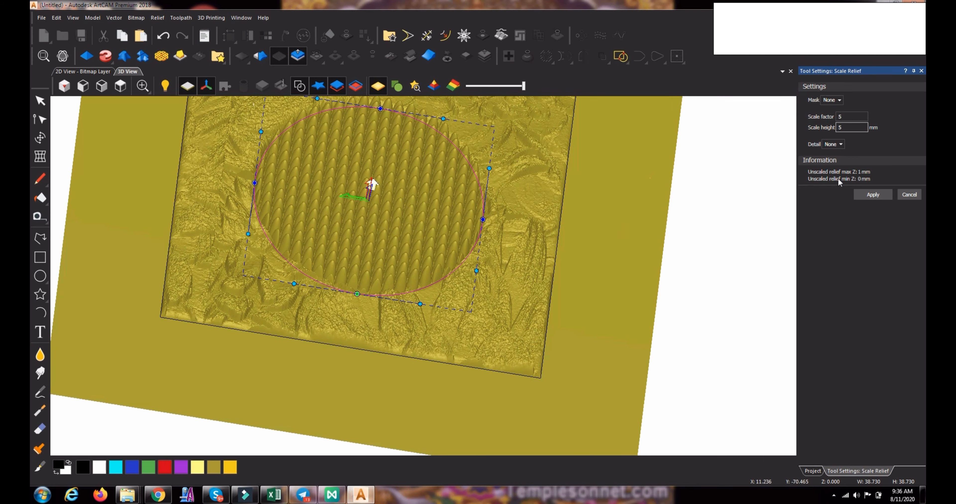
Set the Scale Relief mask to Selected vector and inspect the preview around the circle's edge.
{"action": "left_click", "coordinate": [837, 100]}
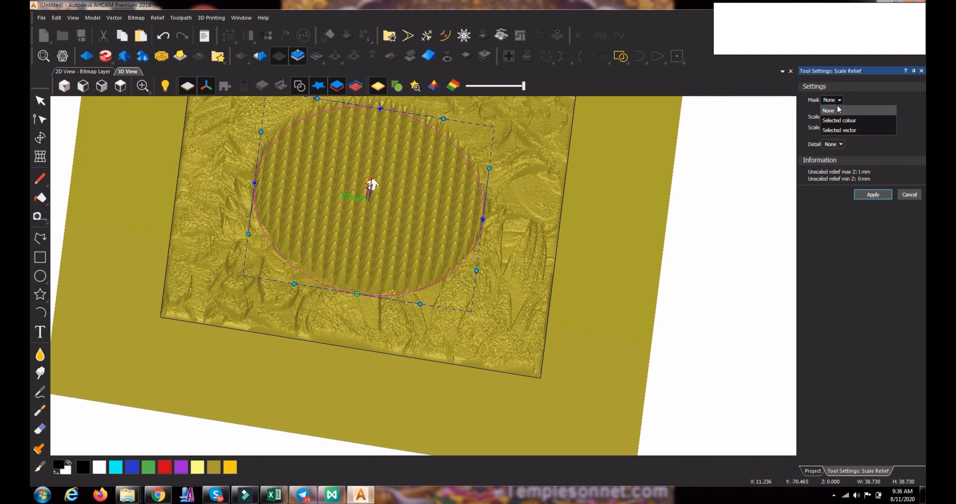
{"action": "left_click", "coordinate": [852, 130]}
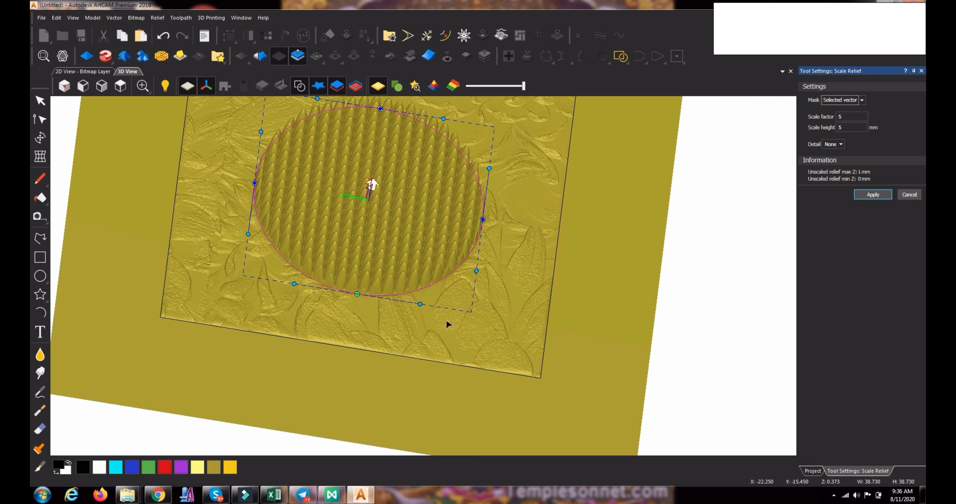
{"action": "scroll", "coordinate": [438, 315], "scroll_direction": "up", "scroll_amount": 4}
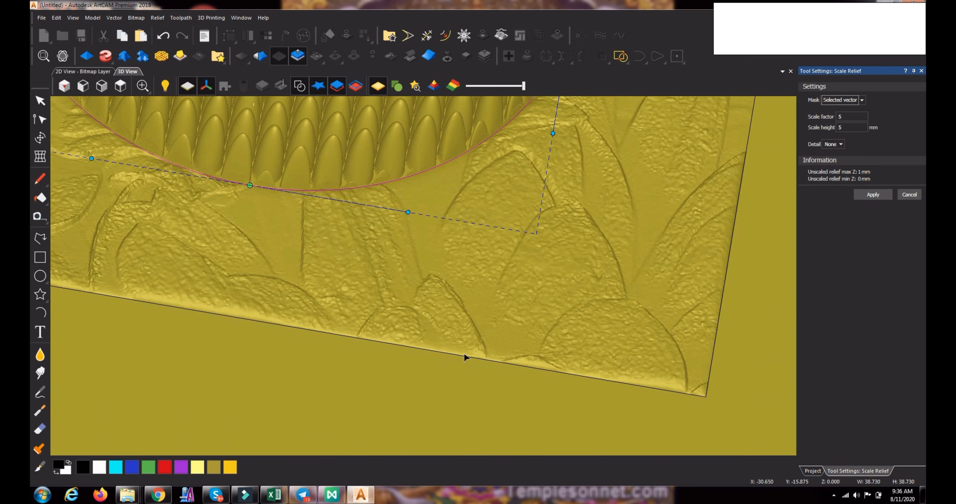
{"action": "left_click_drag", "start_coordinate": [468, 363], "coordinate": [438, 299]}
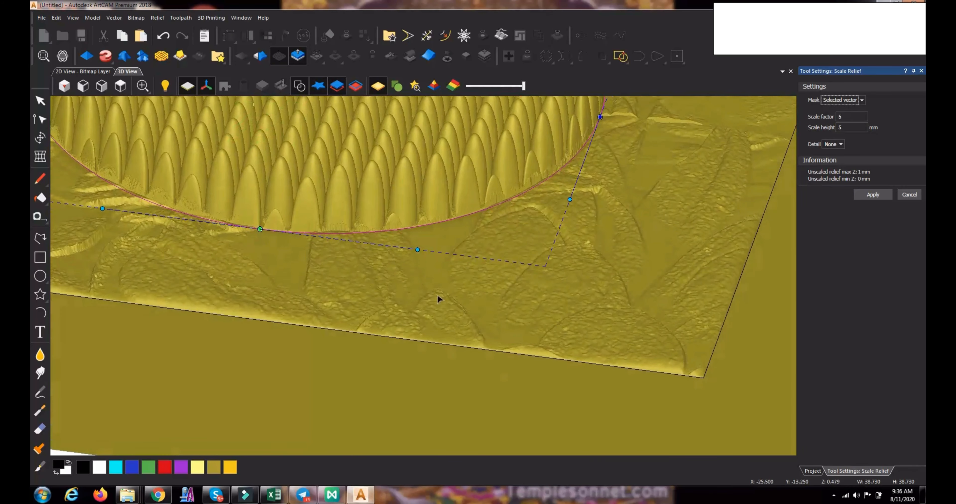
Try a scale height of 2 mm on the circle's sphere texture with the Selected vector mask.
{"action": "scroll", "coordinate": [437, 295], "scroll_direction": "down", "scroll_amount": 5}
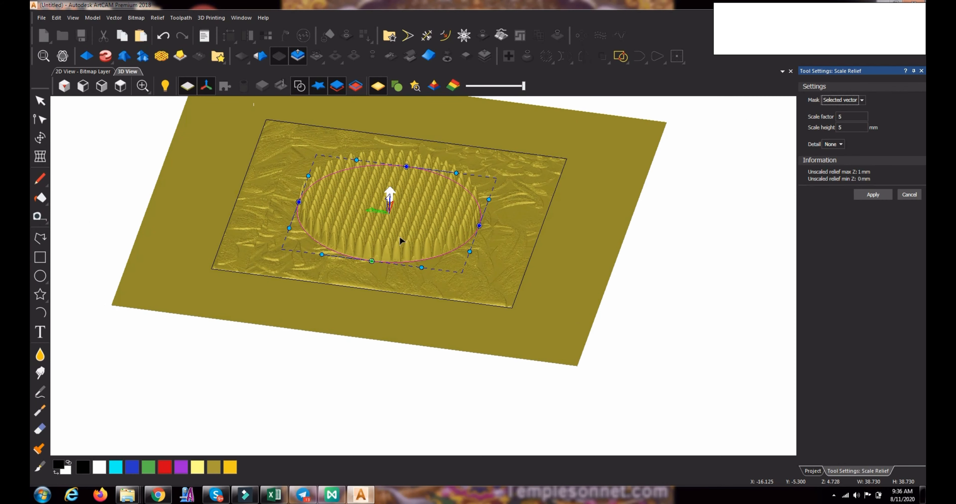
{"action": "scroll", "coordinate": [400, 237], "scroll_direction": "up", "scroll_amount": 6}
{"action": "scroll", "coordinate": [400, 230], "scroll_direction": "down", "scroll_amount": 2}
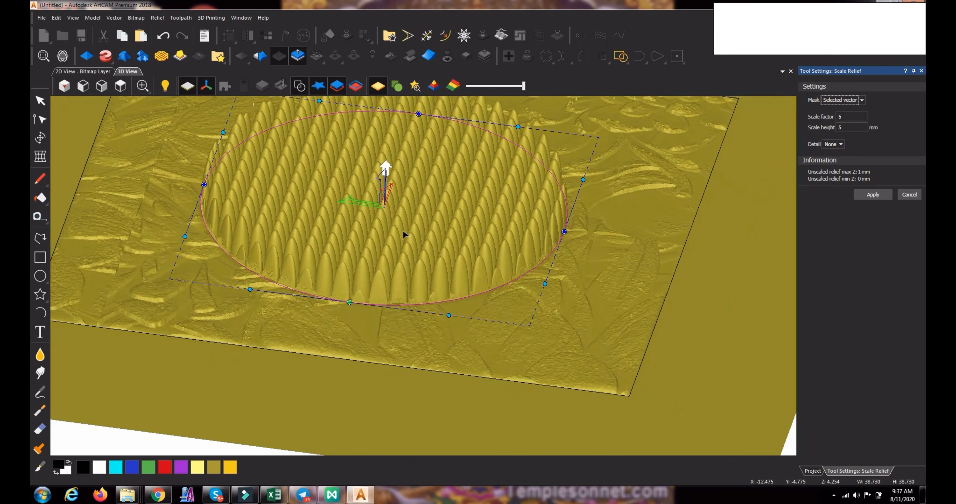
{"action": "double_click", "coordinate": [848, 127]}
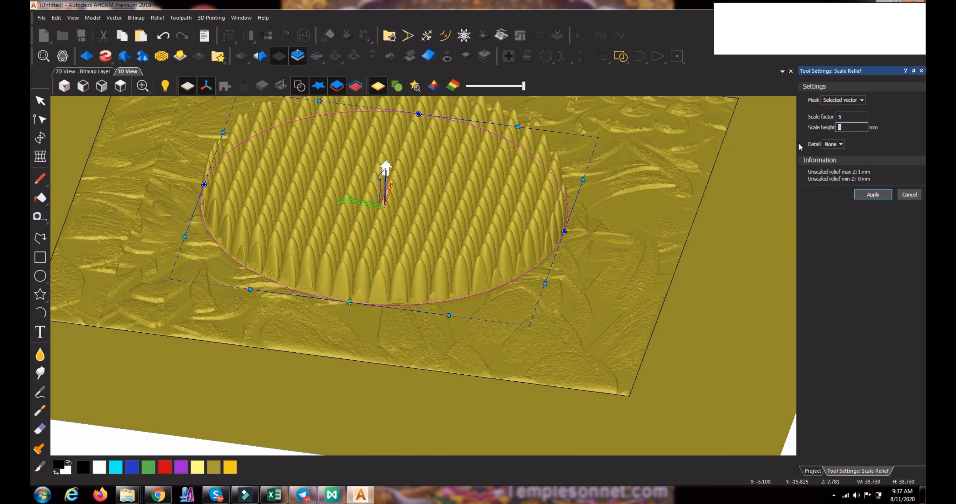
{"action": "type", "text": "2"}
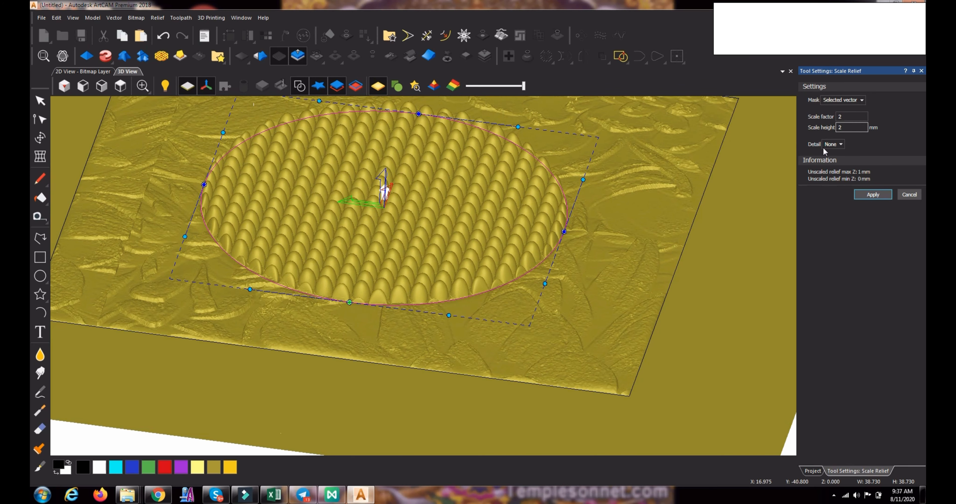
Review the Scale Relief mask options, cancel the scaling and clear the circle's selection.
{"action": "left_click", "coordinate": [861, 101]}
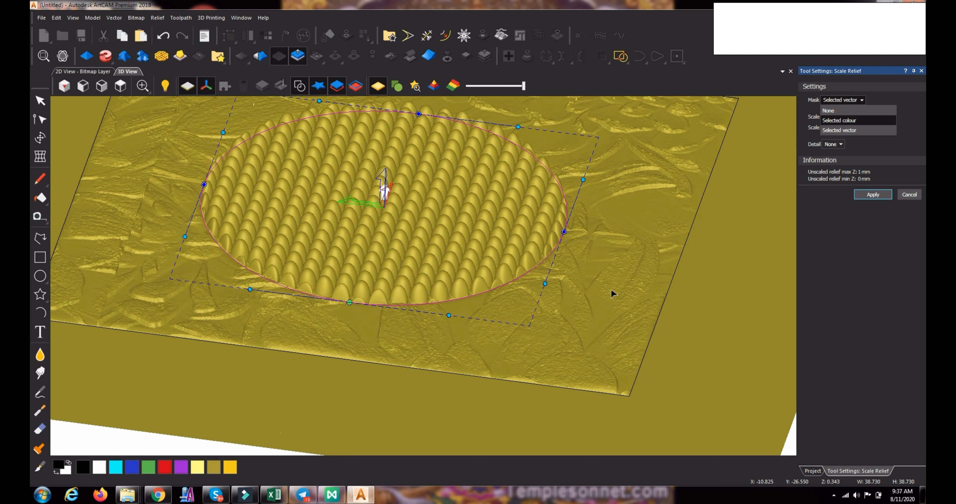
{"action": "left_click", "coordinate": [920, 117]}
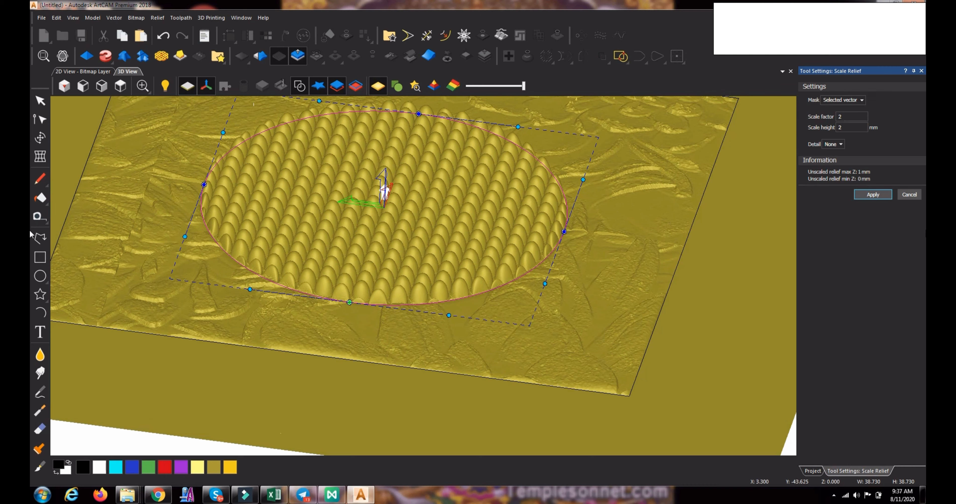
{"action": "left_click", "coordinate": [917, 195]}
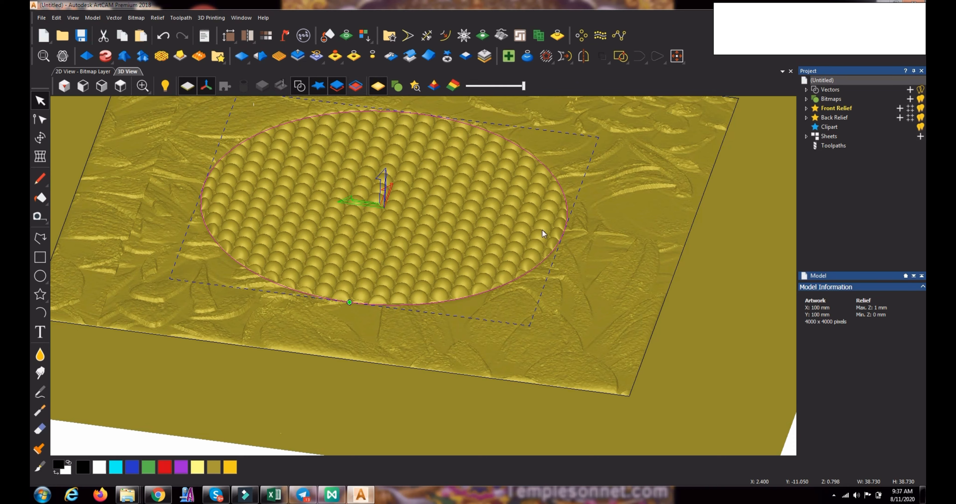
{"action": "left_click", "coordinate": [605, 249]}
Trace a closed polyline about 9.2 by 8.8 mm around the slender leaf detail between the circle and the rectangle's edge, then close the Polyline Creation settings.
{"action": "scroll", "coordinate": [605, 246], "scroll_direction": "down", "scroll_amount": 3}
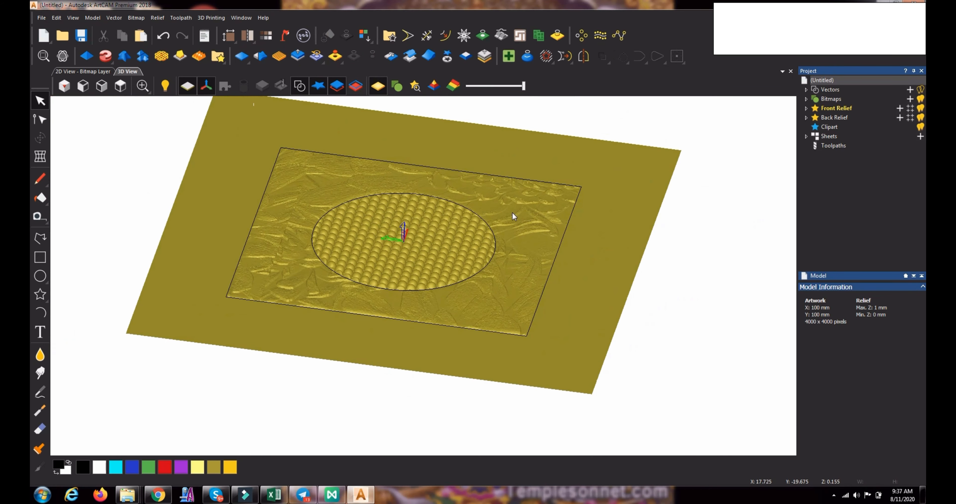
{"action": "left_click_drag", "start_coordinate": [513, 212], "coordinate": [555, 182]}
{"action": "scroll", "coordinate": [555, 183], "scroll_direction": "up", "scroll_amount": 5}
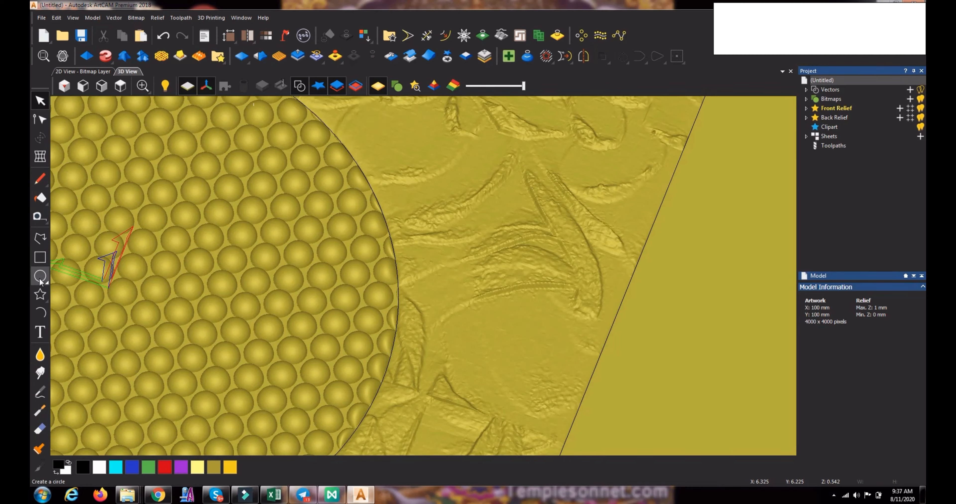
{"action": "left_click", "coordinate": [40, 238]}
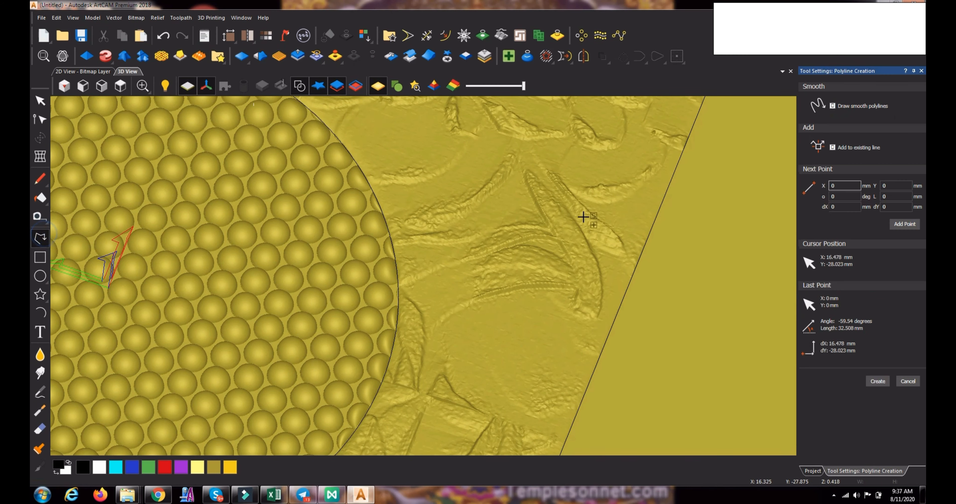
{"action": "left_click", "coordinate": [525, 172]}
{"action": "left_click", "coordinate": [529, 192]}
{"action": "left_click", "coordinate": [540, 196]}
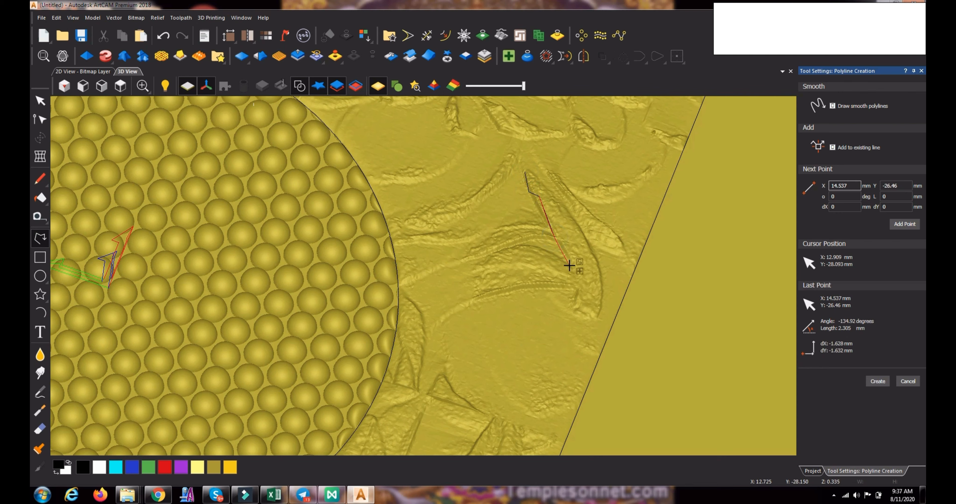
{"action": "left_click_drag", "start_coordinate": [568, 266], "coordinate": [572, 315]}
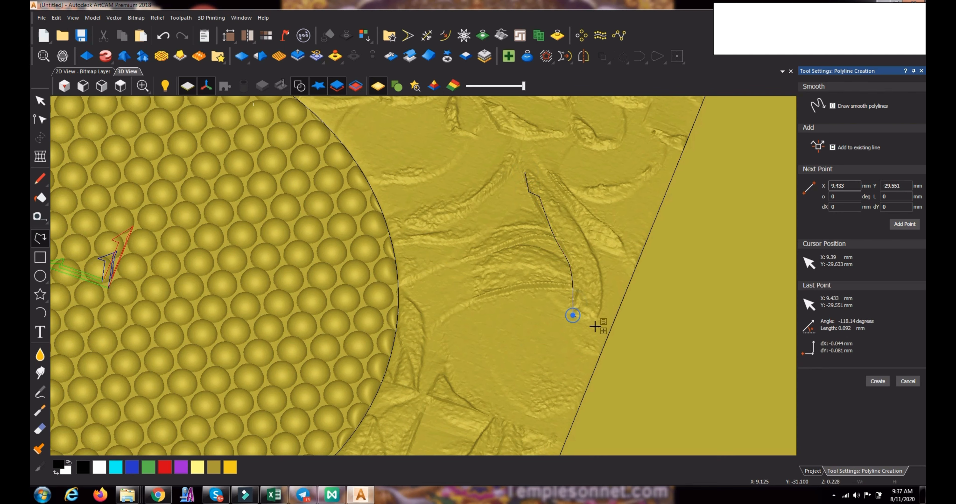
{"action": "left_click", "coordinate": [606, 322]}
{"action": "left_click", "coordinate": [599, 262]}
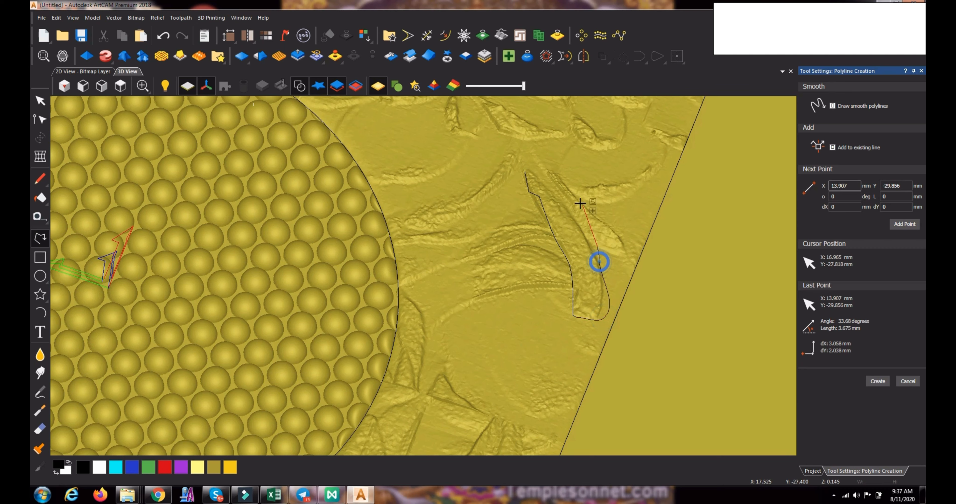
{"action": "left_click", "coordinate": [565, 202]}
{"action": "left_click", "coordinate": [533, 173]}
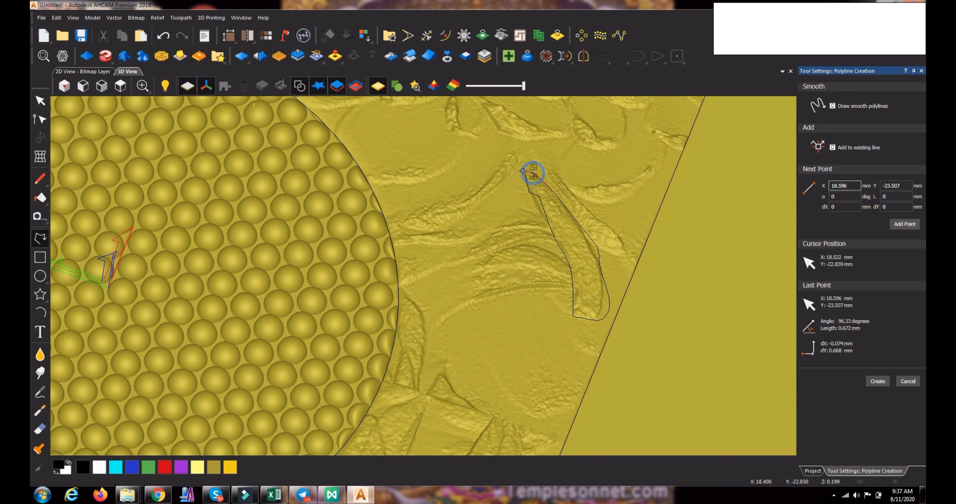
{"action": "left_click", "coordinate": [525, 171]}
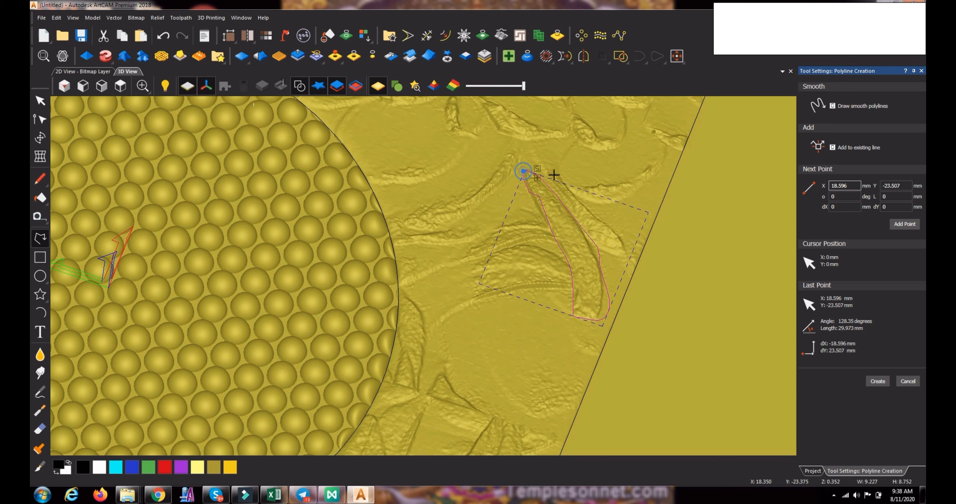
{"action": "left_click", "coordinate": [906, 383]}
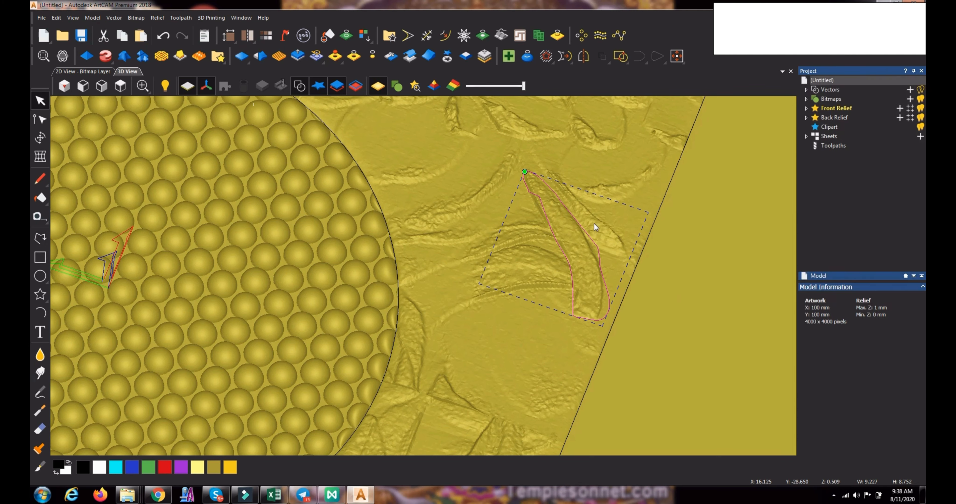
Preview Scale Relief at a 4 mm scale height with the Selected vector mask on the leaf outline, then cancel it.
{"action": "left_click", "coordinate": [298, 56]}
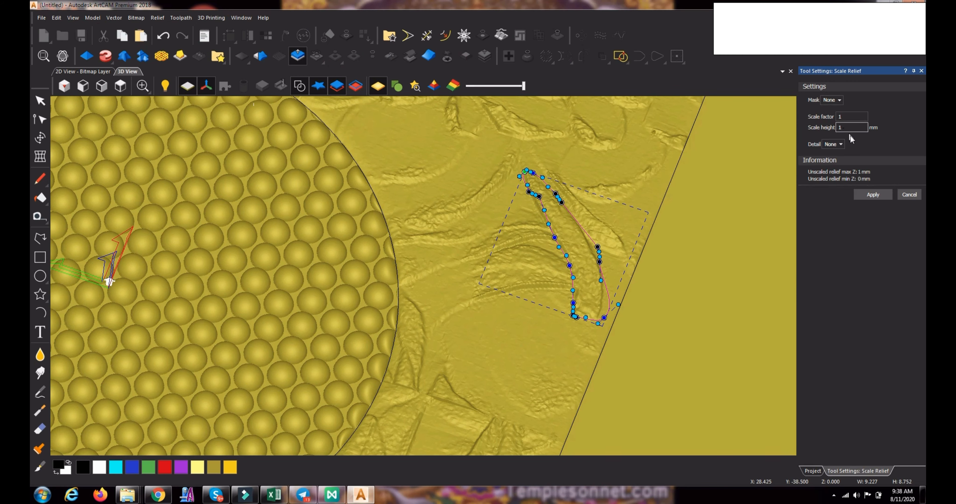
{"action": "double_click", "coordinate": [850, 127]}
{"action": "type", "text": "4"}
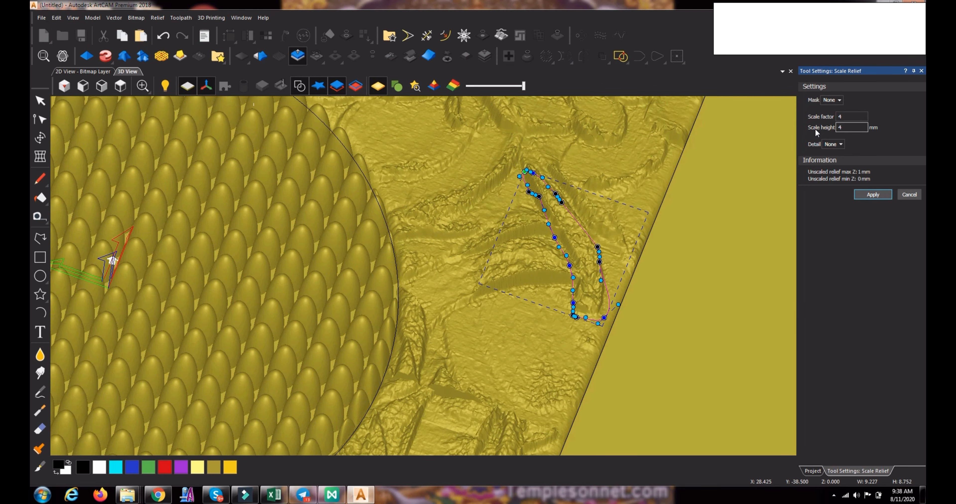
{"action": "left_click", "coordinate": [842, 101]}
{"action": "left_click", "coordinate": [847, 130]}
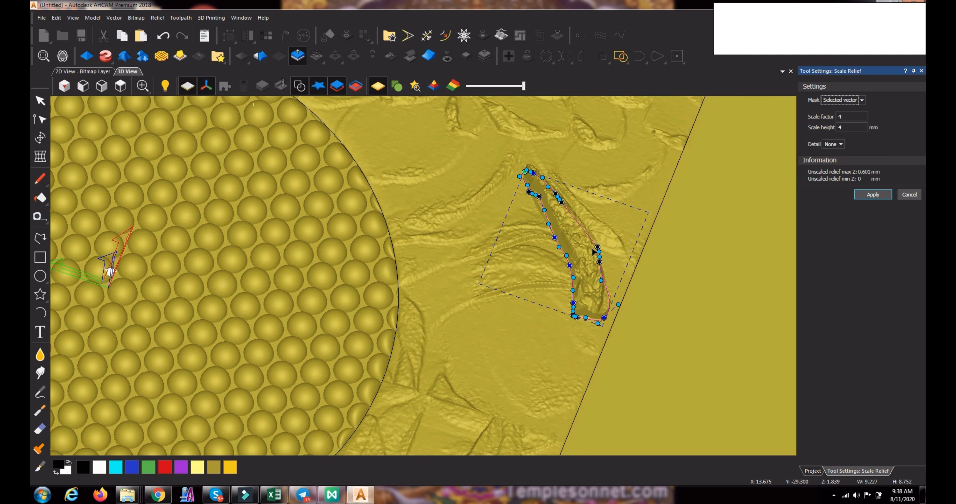
{"action": "left_click", "coordinate": [910, 194]}
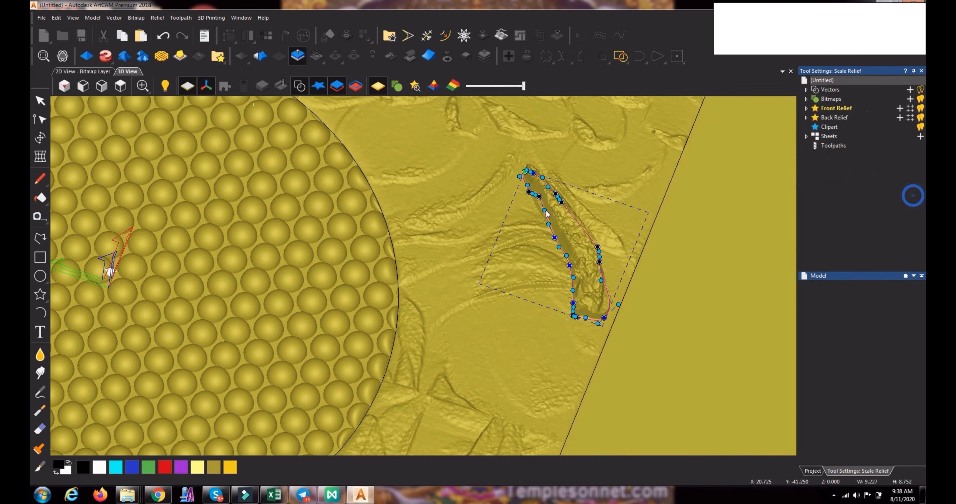
Examine the outlined leaf detail and the surrounding relief texture from close up and from farther away.
{"action": "scroll", "coordinate": [677, 237], "scroll_direction": "down", "scroll_amount": 3}
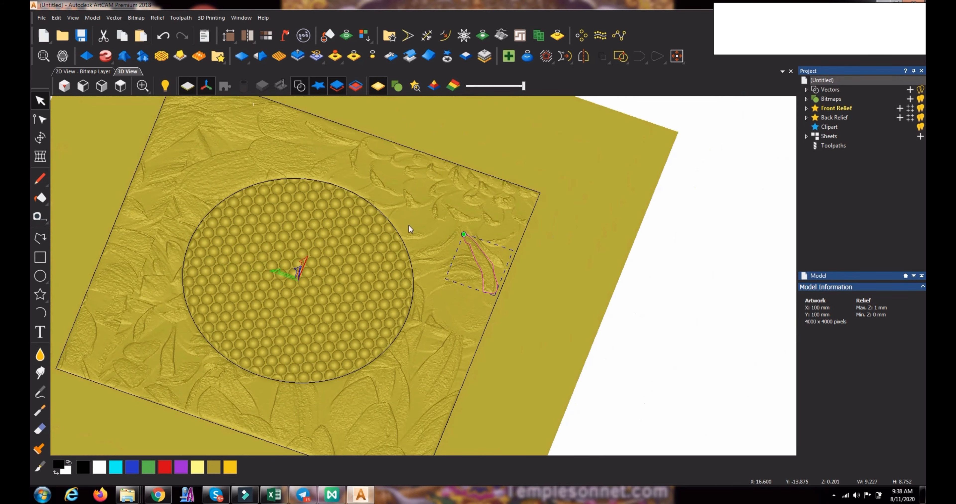
{"action": "scroll", "coordinate": [410, 226], "scroll_direction": "up", "scroll_amount": 3}
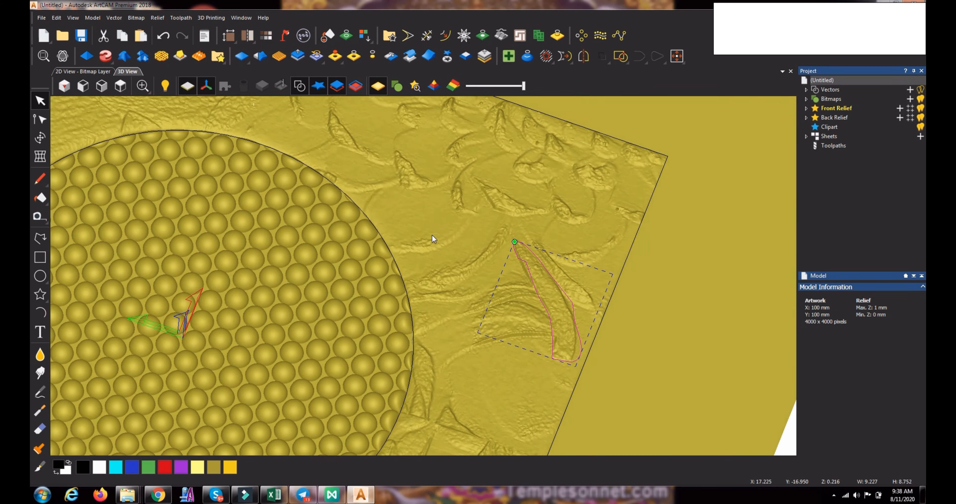
{"action": "scroll", "coordinate": [498, 246], "scroll_direction": "up", "scroll_amount": 3}
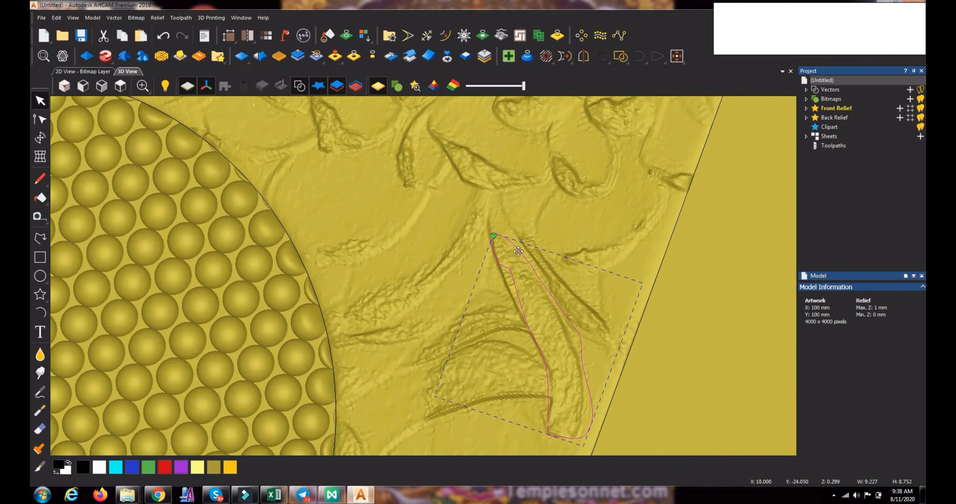
{"action": "scroll", "coordinate": [497, 247], "scroll_direction": "up", "scroll_amount": 3}
{"action": "scroll", "coordinate": [484, 243], "scroll_direction": "down", "scroll_amount": 3}
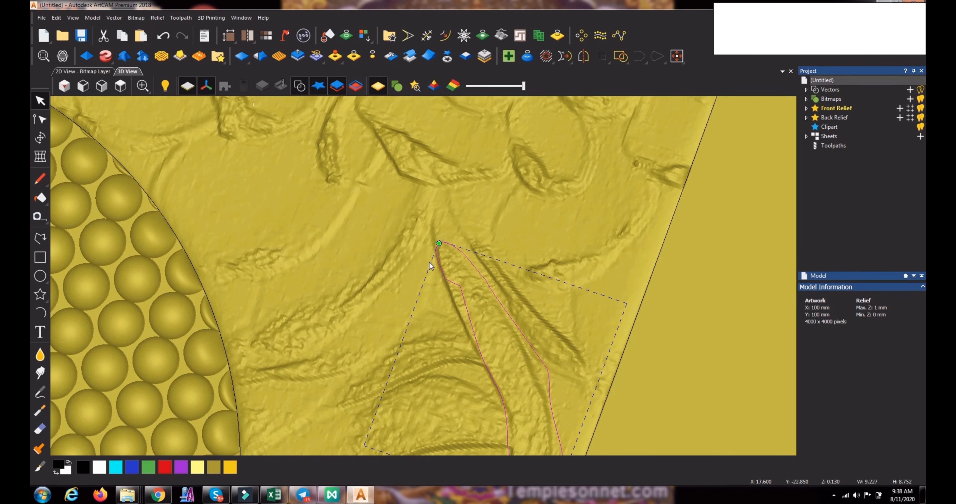
{"action": "scroll", "coordinate": [407, 275], "scroll_direction": "down", "scroll_amount": 3}
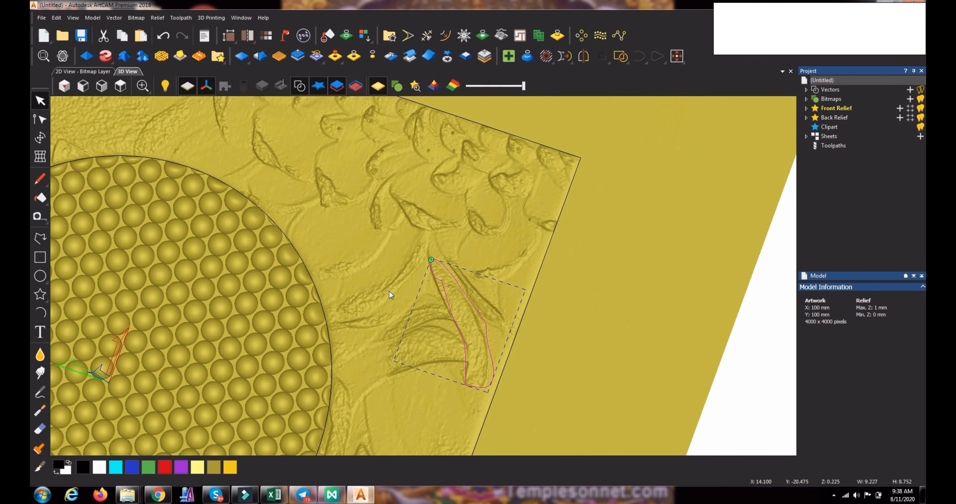
{"action": "middle_click_drag", "start_coordinate": [389, 291], "coordinate": [436, 289]}
{"action": "scroll", "coordinate": [393, 271], "scroll_direction": "down", "scroll_amount": 3}
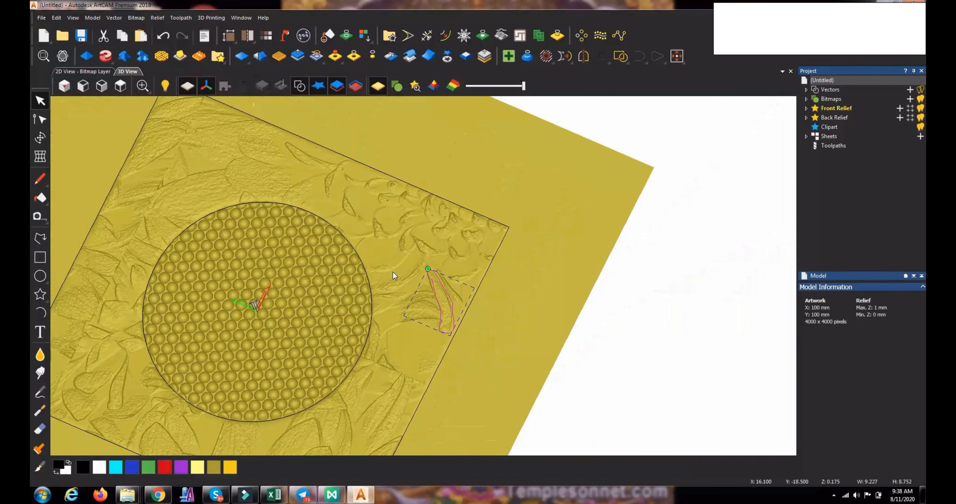
{"action": "scroll", "coordinate": [484, 317], "scroll_direction": "up", "scroll_amount": 3}
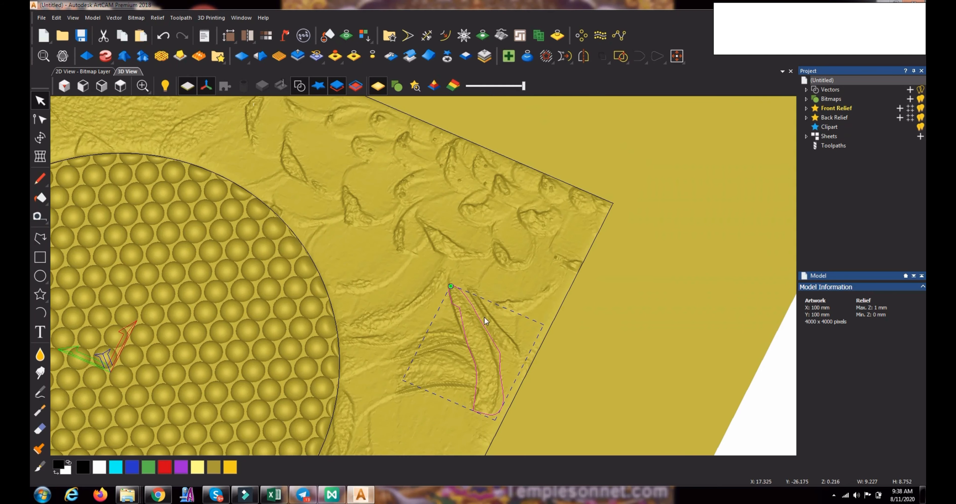
{"action": "scroll", "coordinate": [472, 311], "scroll_direction": "down", "scroll_amount": 1}
{"action": "scroll", "coordinate": [472, 311], "scroll_direction": "down", "scroll_amount": 3}
{"action": "scroll", "coordinate": [418, 313], "scroll_direction": "up", "scroll_amount": 2}
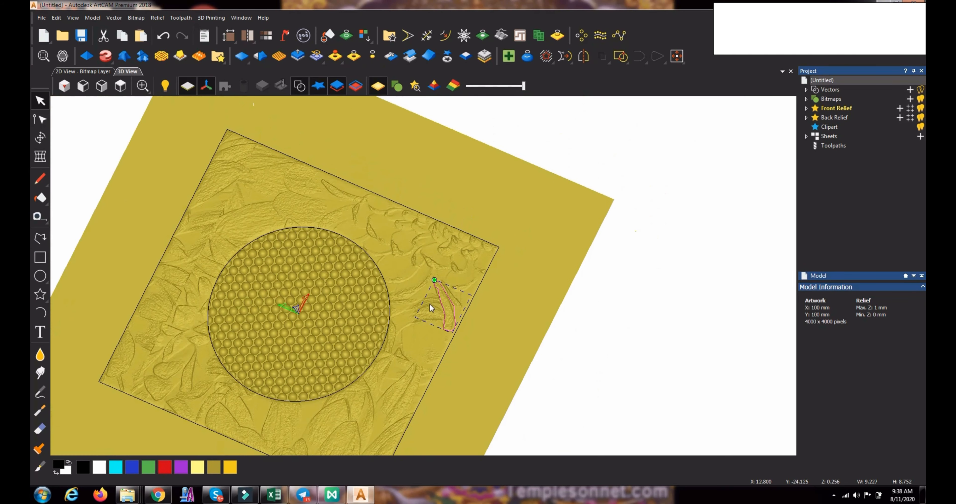
{"action": "scroll", "coordinate": [430, 304], "scroll_direction": "down", "scroll_amount": 3}
{"action": "scroll", "coordinate": [430, 304], "scroll_direction": "up", "scroll_amount": 4}
{"action": "scroll", "coordinate": [430, 304], "scroll_direction": "down", "scroll_amount": 2}
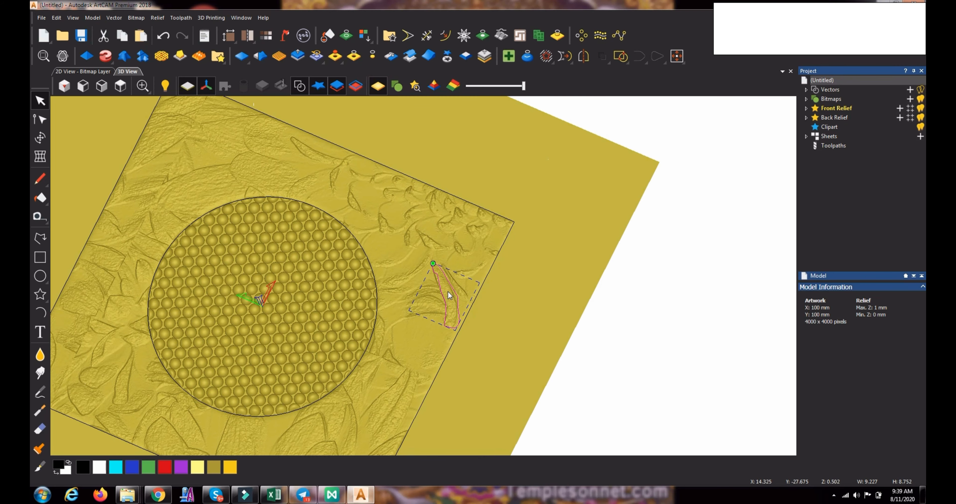
{"action": "scroll", "coordinate": [450, 296], "scroll_direction": "up", "scroll_amount": 4}
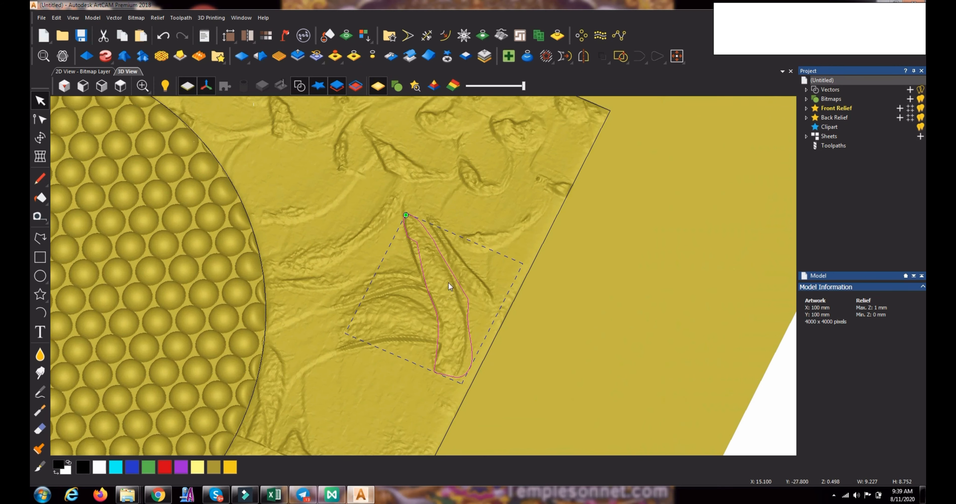
Reset the relief inside the selected leaf outline to zero, inspect the area along its edges and undo the reset.
{"action": "left_click", "coordinate": [355, 56]}
{"action": "scroll", "coordinate": [435, 274], "scroll_direction": "up", "scroll_amount": 3}
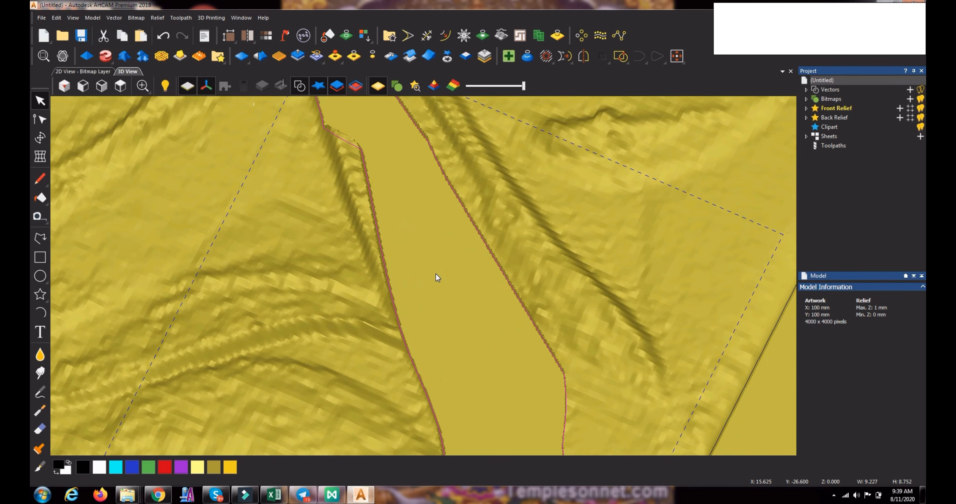
{"action": "scroll", "coordinate": [434, 273], "scroll_direction": "down", "scroll_amount": 1}
{"action": "scroll", "coordinate": [421, 243], "scroll_direction": "down", "scroll_amount": 1}
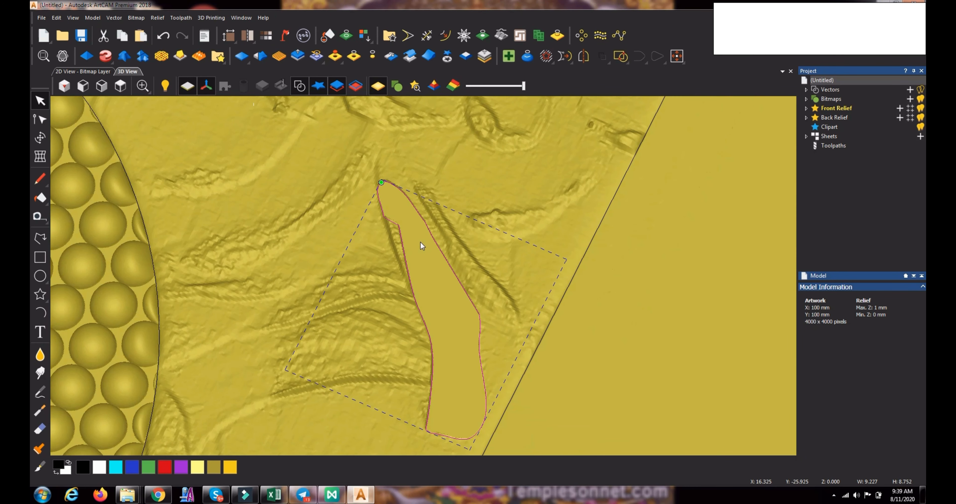
{"action": "scroll", "coordinate": [420, 236], "scroll_direction": "up", "scroll_amount": 1}
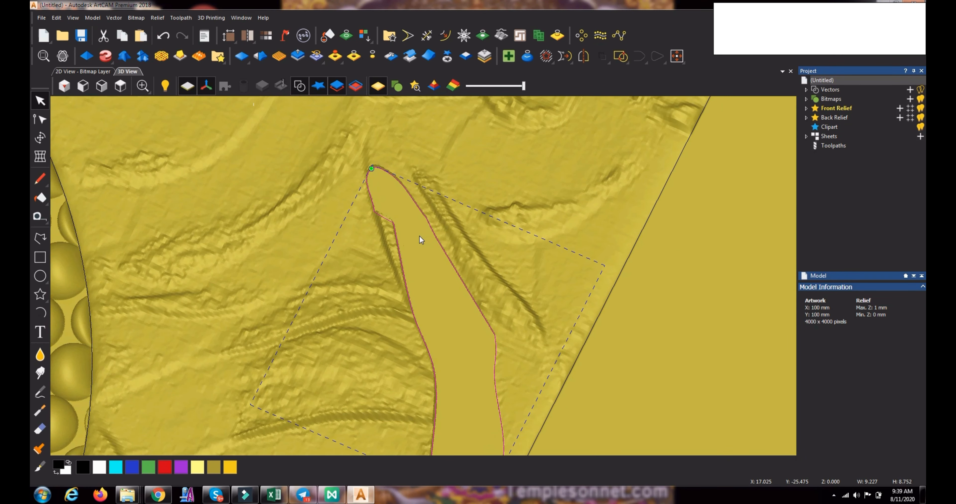
{"action": "scroll", "coordinate": [420, 236], "scroll_direction": "down", "scroll_amount": 2}
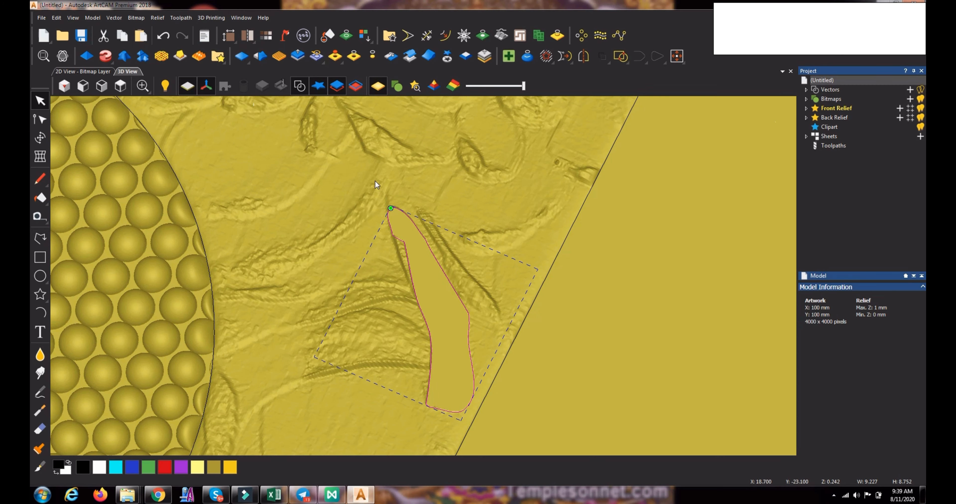
{"action": "left_click", "coordinate": [163, 35]}
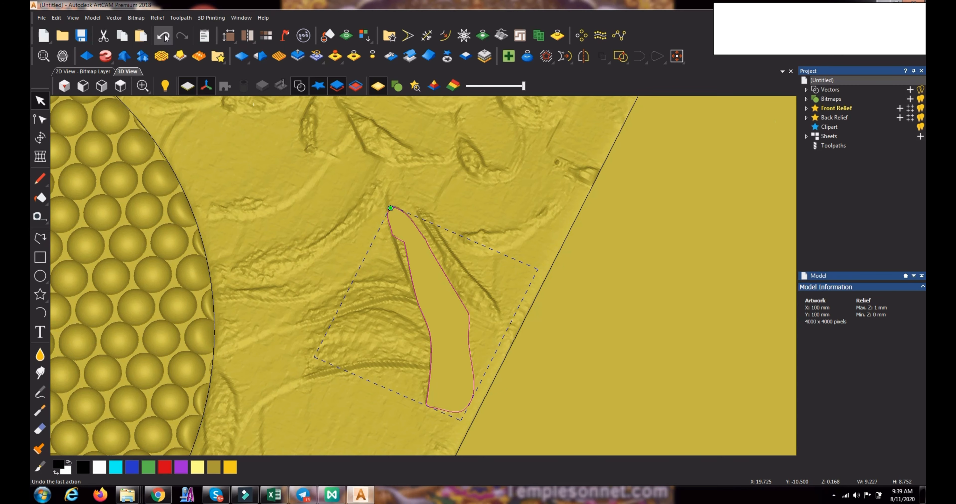
Select the circle vector and reset all front relief outside it to zero.
{"action": "left_click", "coordinate": [196, 220]}
{"action": "scroll", "coordinate": [214, 206], "scroll_direction": "down", "scroll_amount": 2}
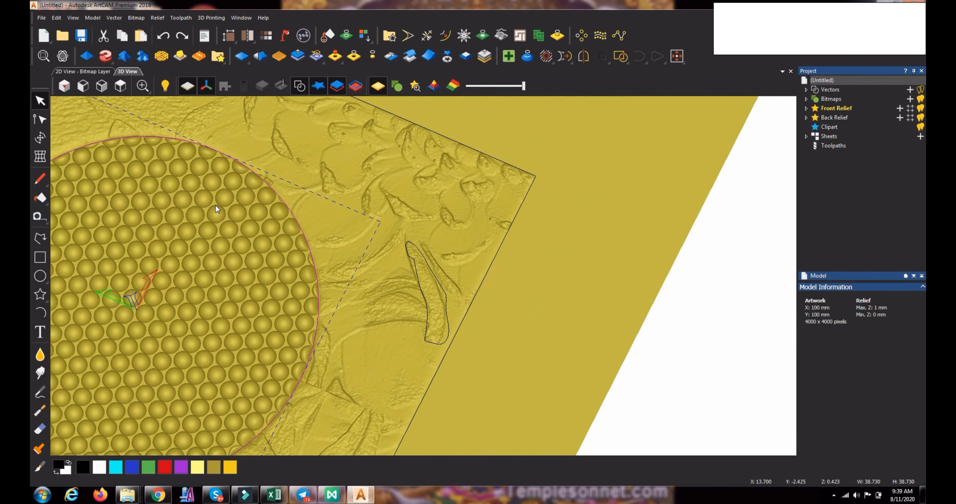
{"action": "scroll", "coordinate": [217, 206], "scroll_direction": "down", "scroll_amount": 2}
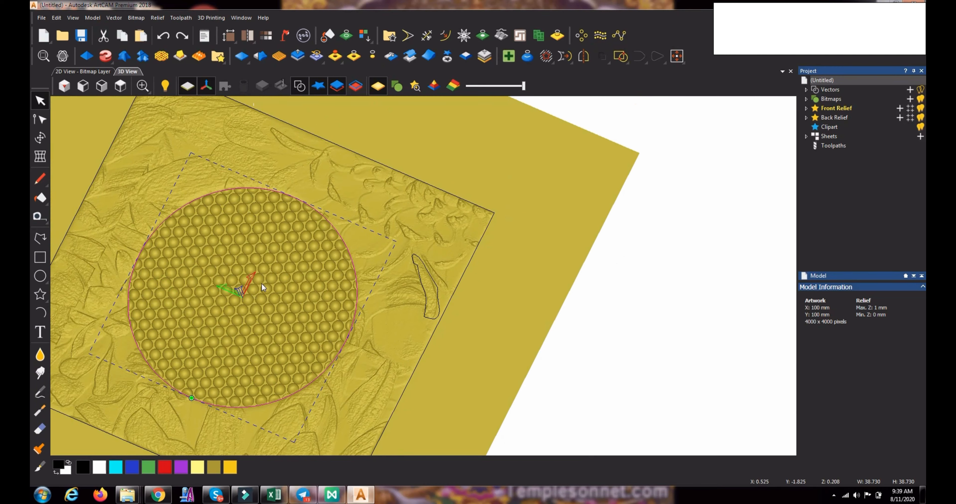
{"action": "left_click", "coordinate": [372, 59]}
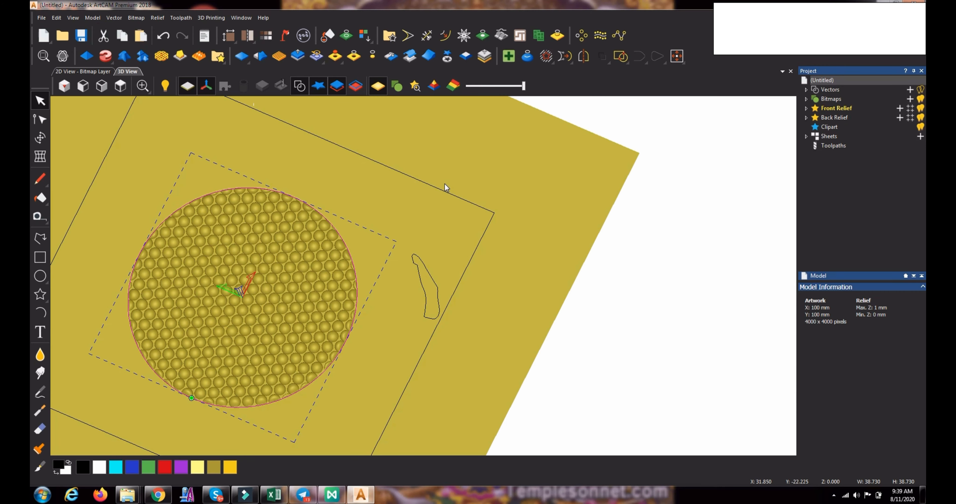
Examine the circle's dome-textured relief and the area around it from close up and from farther away.
{"action": "scroll", "coordinate": [444, 184], "scroll_direction": "down", "scroll_amount": 4}
{"action": "scroll", "coordinate": [351, 206], "scroll_direction": "up", "scroll_amount": 3}
{"action": "scroll", "coordinate": [351, 206], "scroll_direction": "down", "scroll_amount": 3}
{"action": "scroll", "coordinate": [336, 166], "scroll_direction": "up", "scroll_amount": 2}
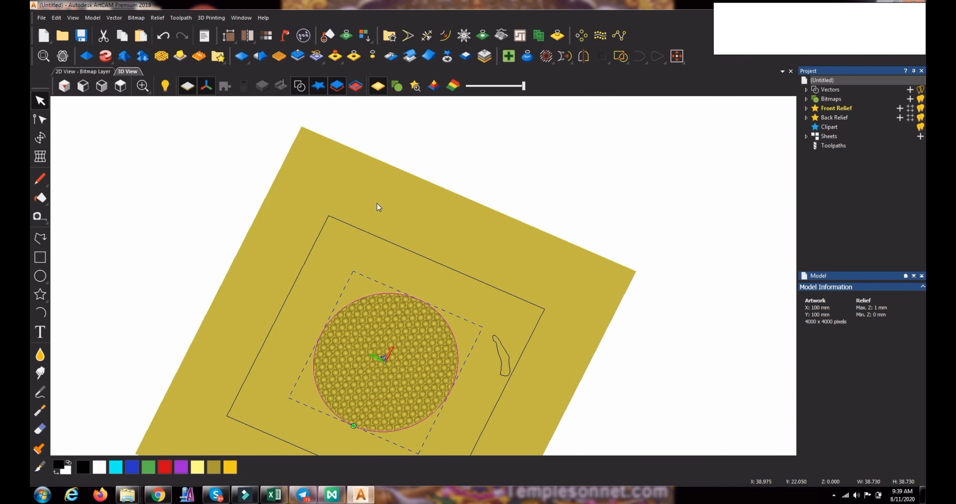
{"action": "scroll", "coordinate": [378, 206], "scroll_direction": "down", "scroll_amount": 2}
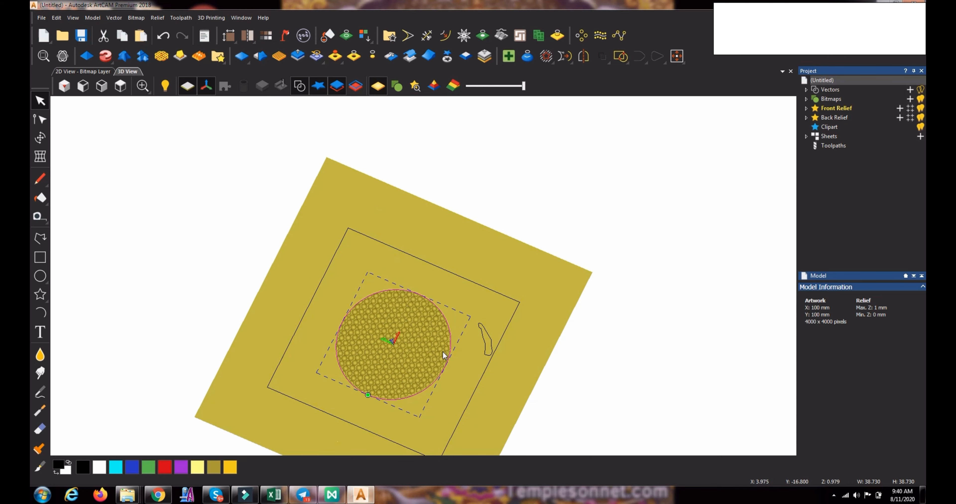
{"action": "scroll", "coordinate": [443, 351], "scroll_direction": "up", "scroll_amount": 3}
{"action": "scroll", "coordinate": [420, 318], "scroll_direction": "up", "scroll_amount": 2}
{"action": "scroll", "coordinate": [421, 317], "scroll_direction": "down", "scroll_amount": 2}
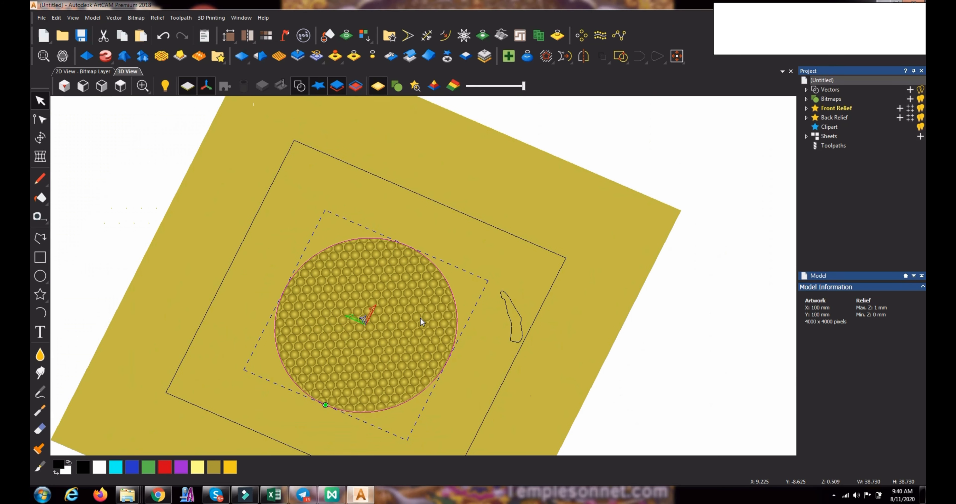
{"action": "scroll", "coordinate": [415, 324], "scroll_direction": "up", "scroll_amount": 2}
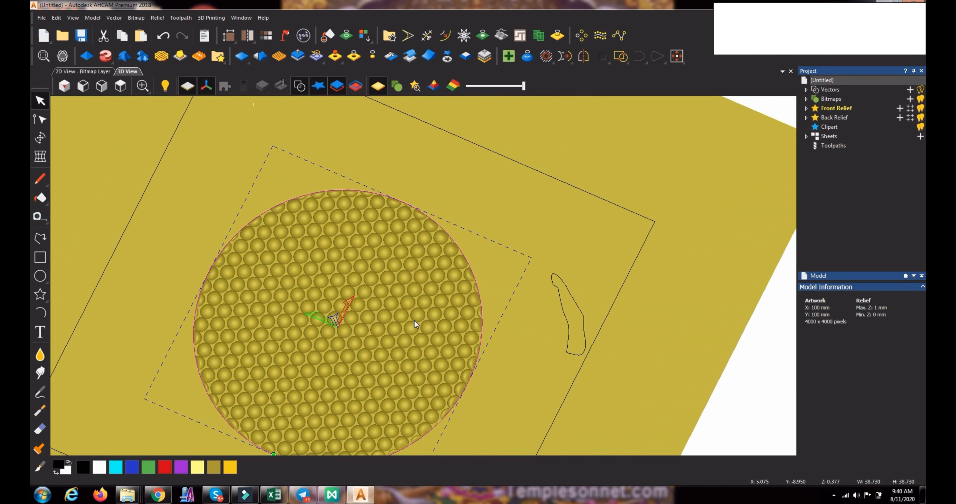
{"action": "scroll", "coordinate": [416, 324], "scroll_direction": "down", "scroll_amount": 2}
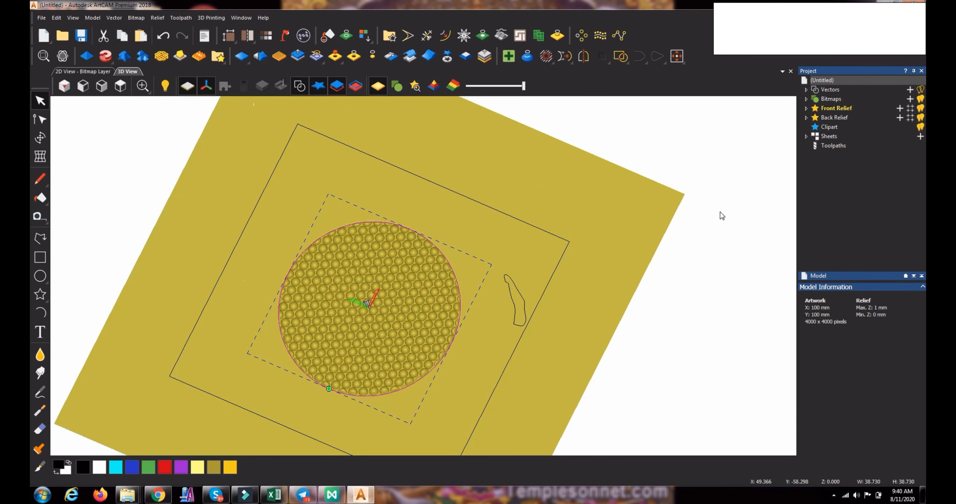